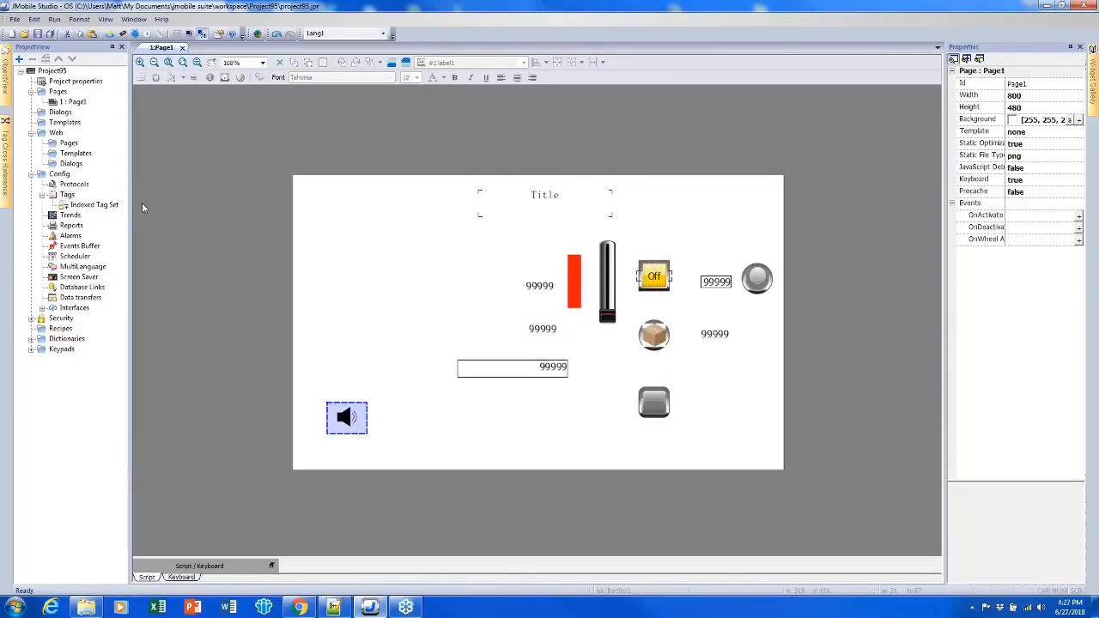
- Insert two new blank pages after Page1, keeping the default page names, and save the project
{"action": "left_click", "coordinate": [57, 92]}
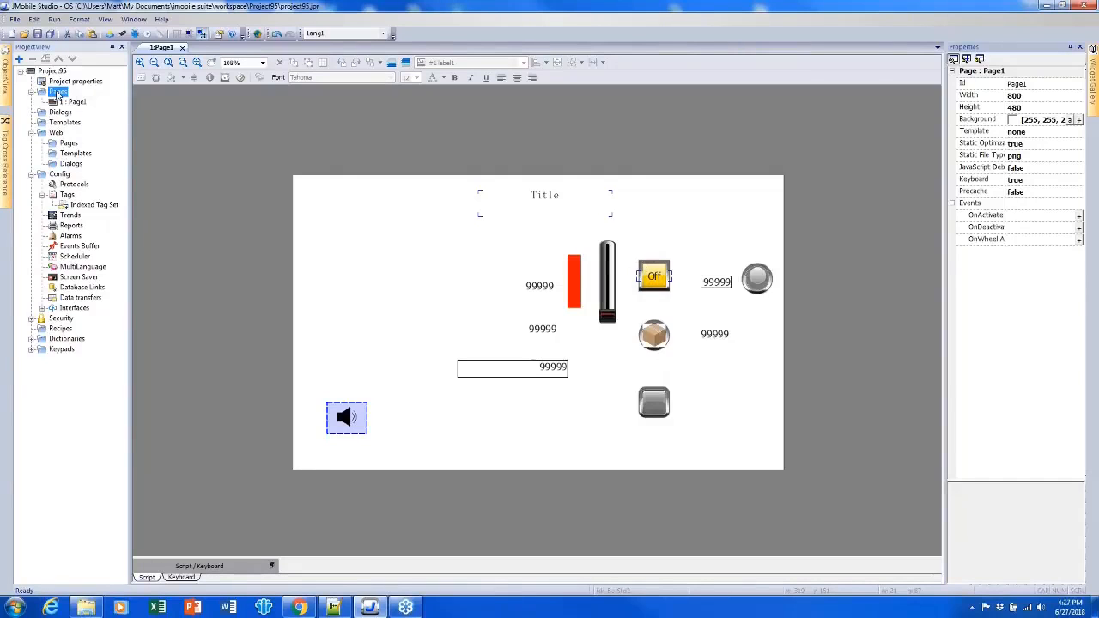
{"action": "right_click", "coordinate": [57, 93]}
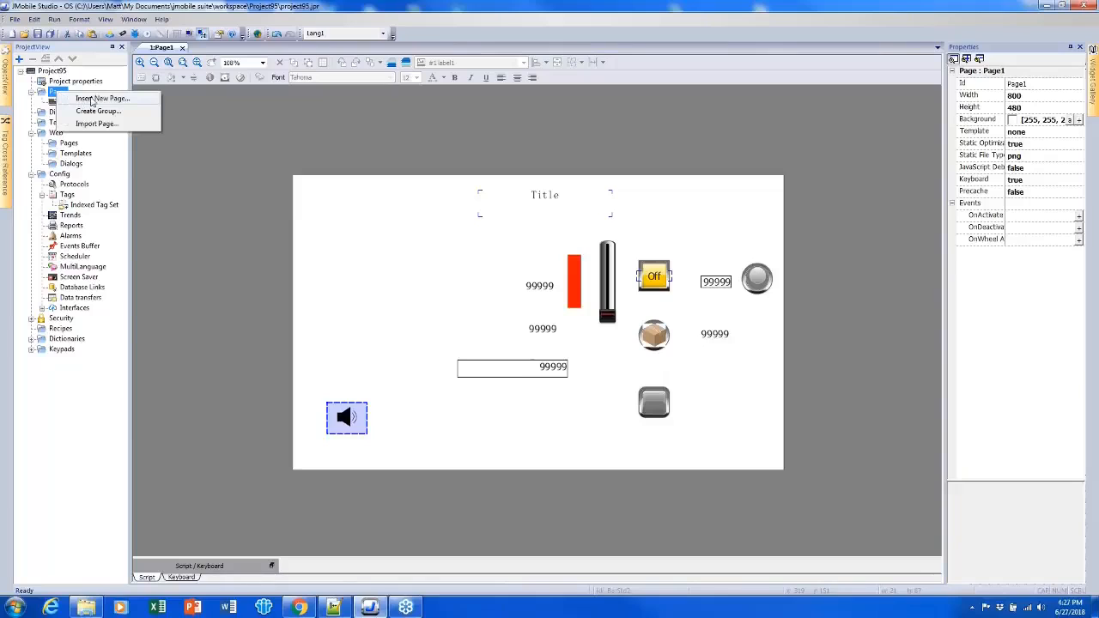
{"action": "left_click", "coordinate": [93, 99]}
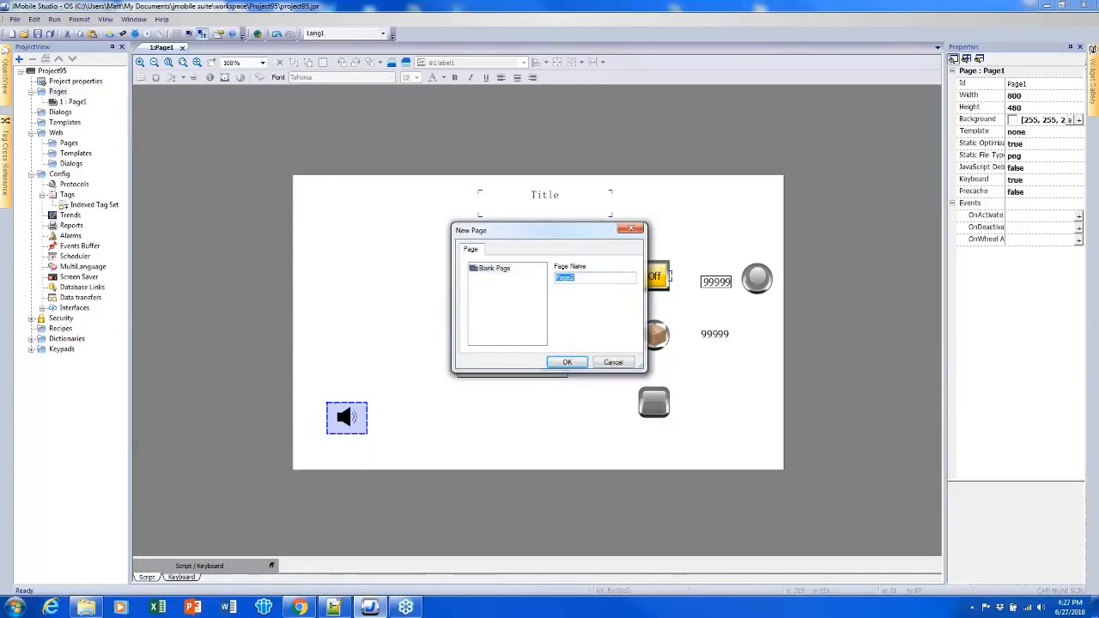
{"action": "left_click", "coordinate": [567, 362]}
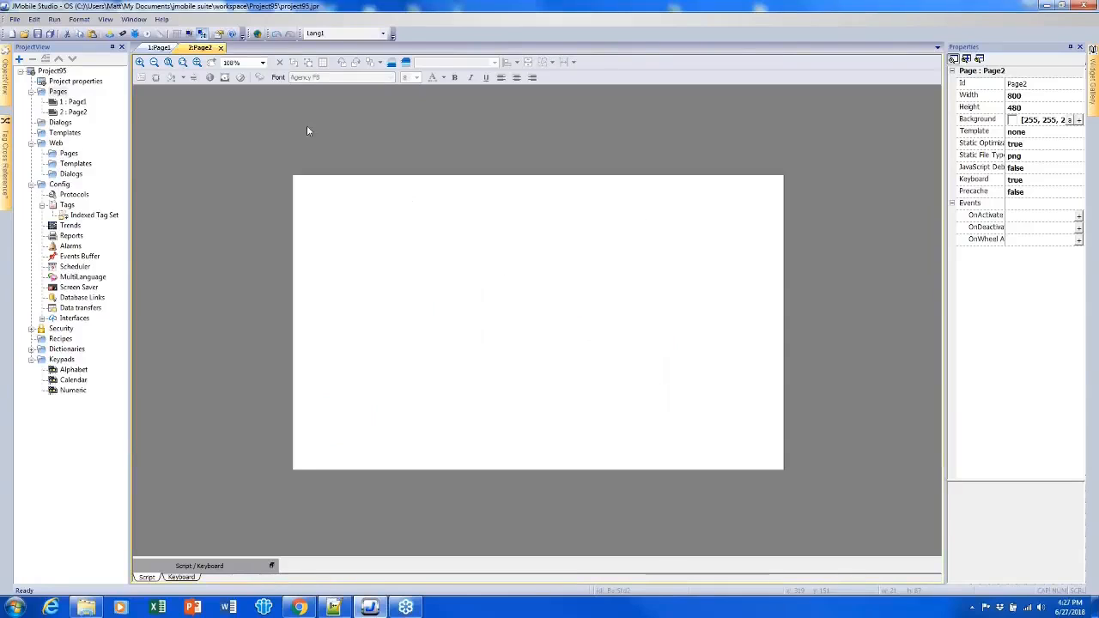
{"action": "right_click", "coordinate": [67, 93]}
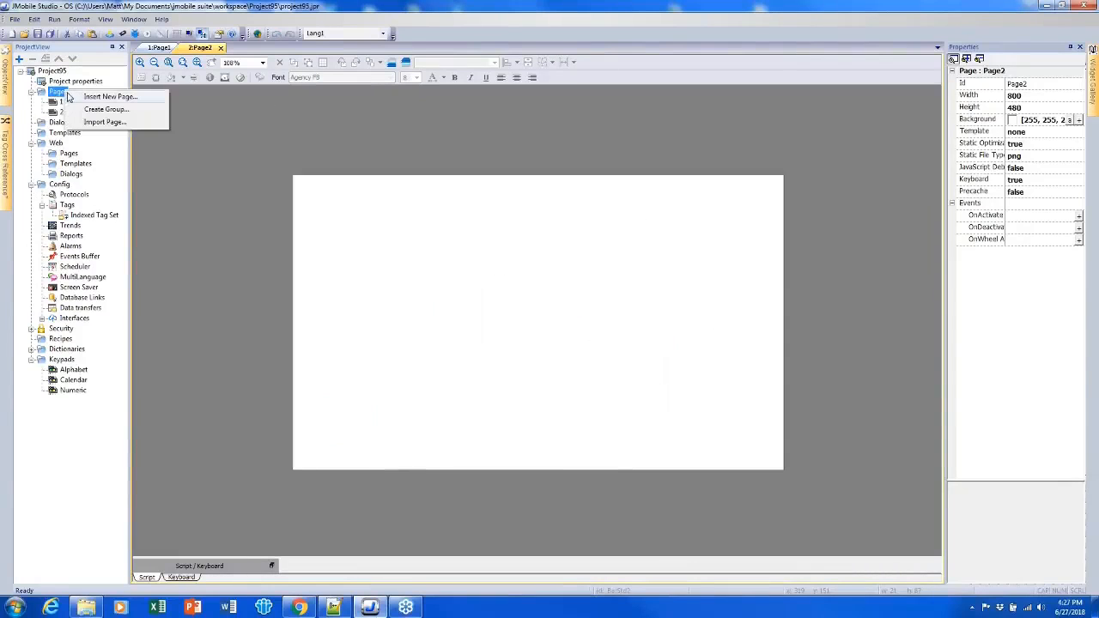
{"action": "left_click", "coordinate": [110, 97]}
{"action": "left_click", "coordinate": [567, 361]}
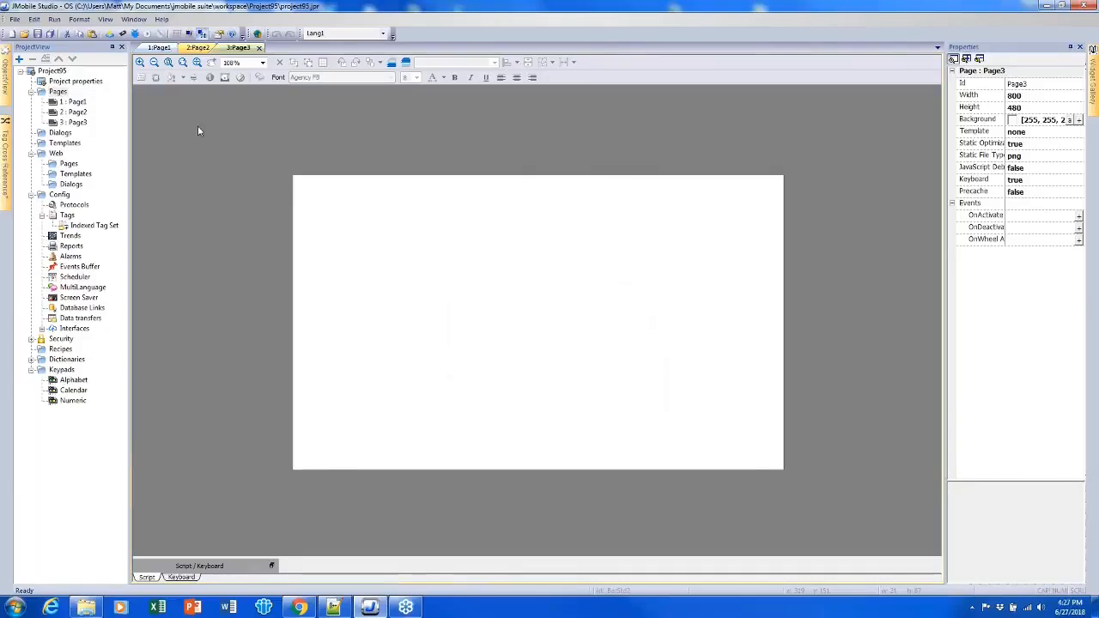
{"action": "left_click", "coordinate": [49, 33]}
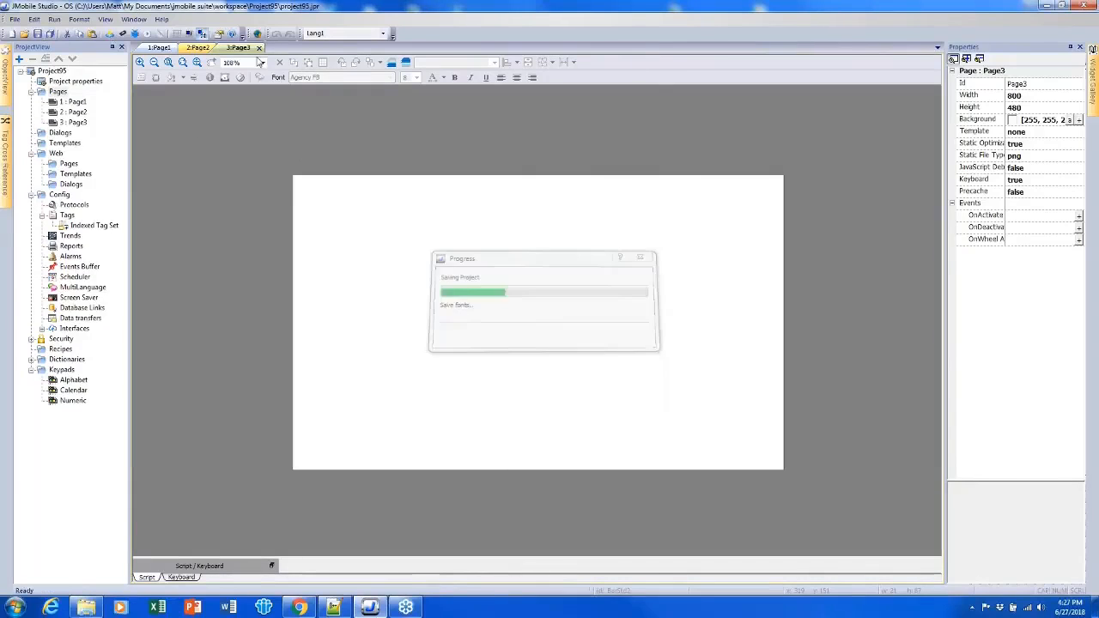
- View each of the three open pages in turn and return to Page1
{"action": "left_click", "coordinate": [160, 49]}
{"action": "left_click", "coordinate": [203, 49]}
{"action": "left_click", "coordinate": [245, 48]}
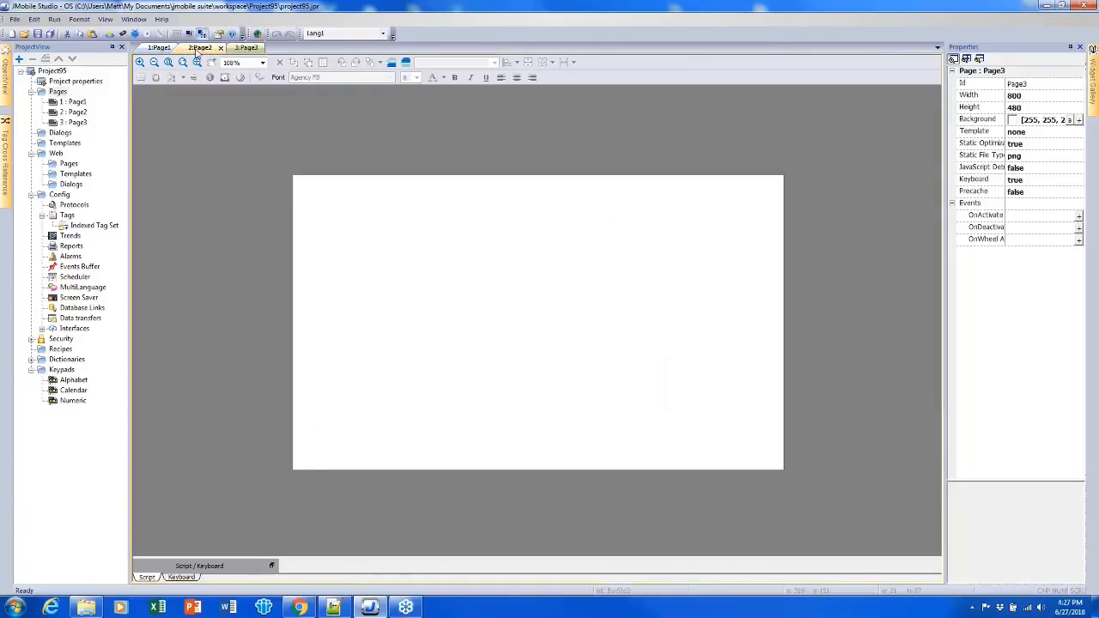
{"action": "left_click", "coordinate": [163, 48]}
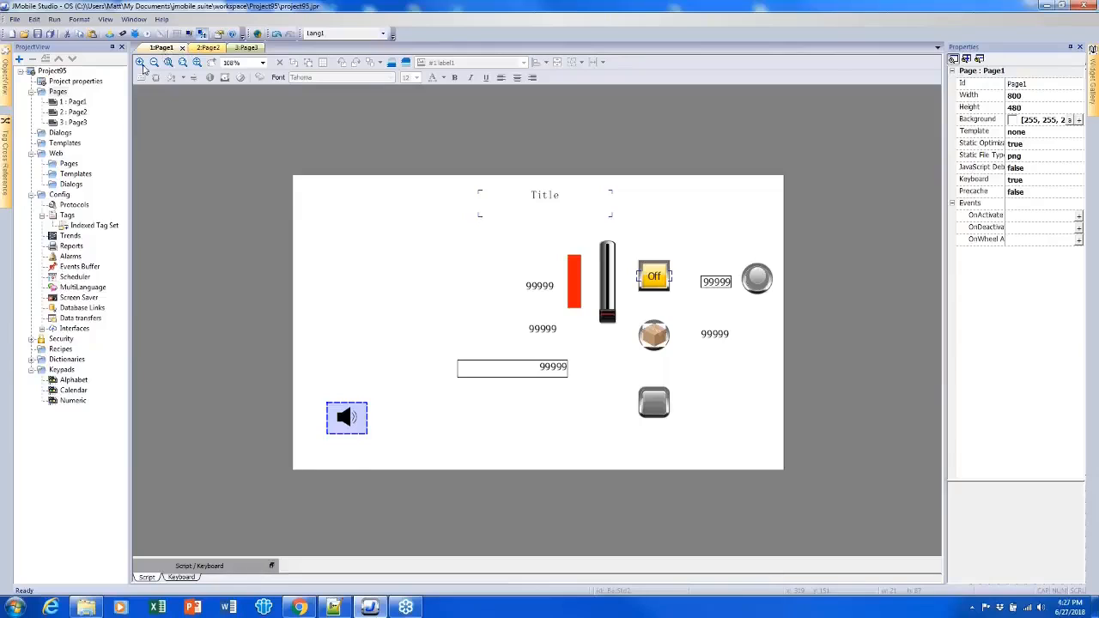
- Open the project properties, examine the pages available for the Home Page setting without changing it, and close the properties
{"action": "double_click", "coordinate": [73, 82]}
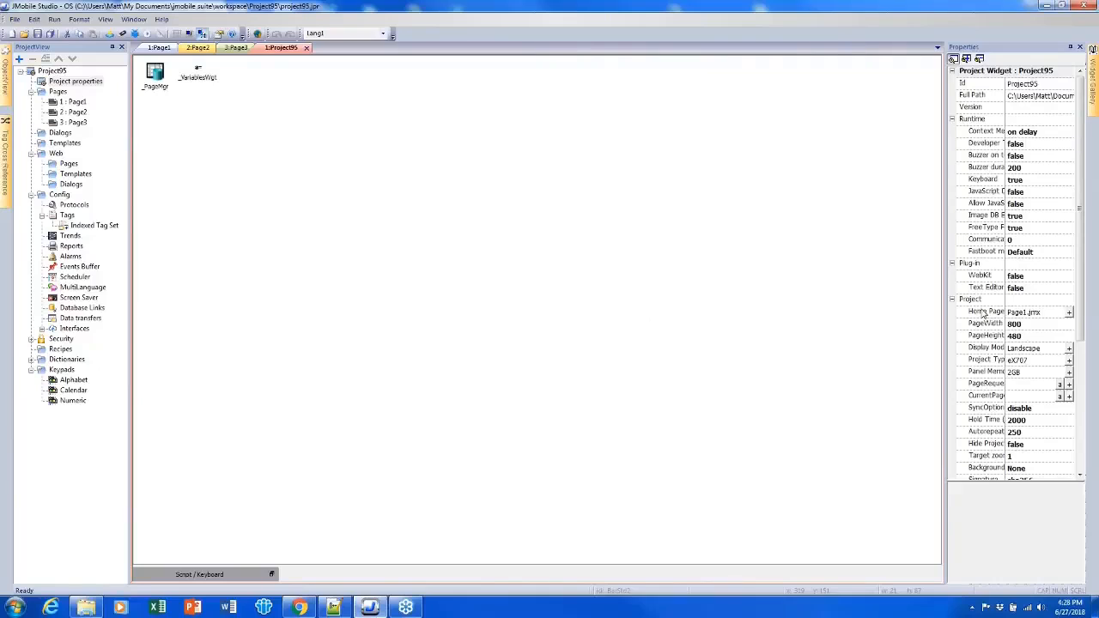
{"action": "left_click", "coordinate": [985, 315]}
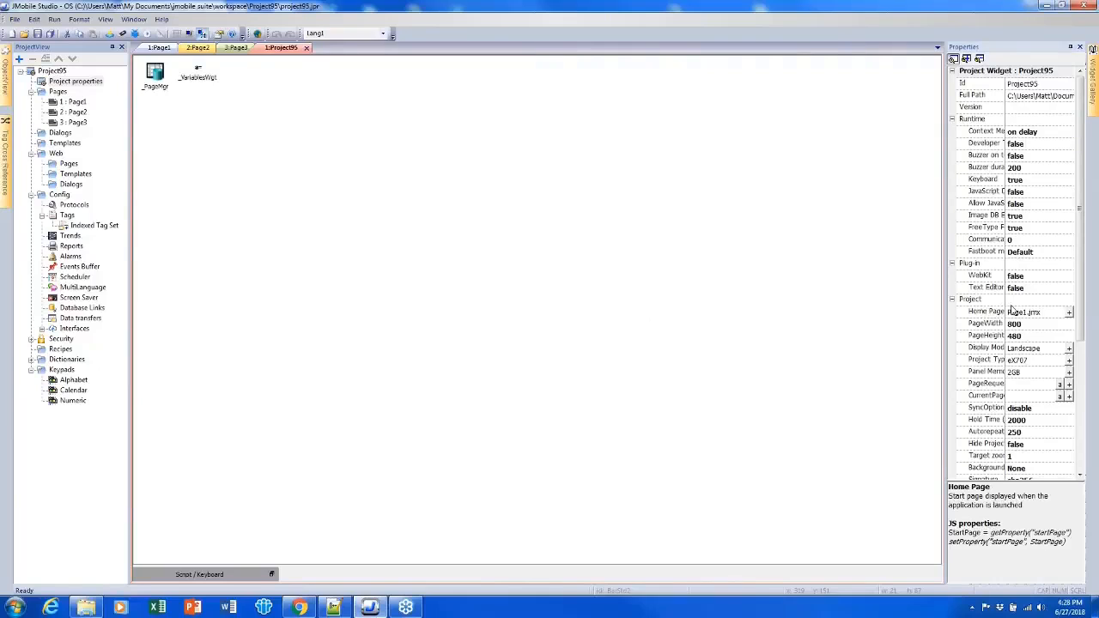
{"action": "left_click", "coordinate": [1069, 314]}
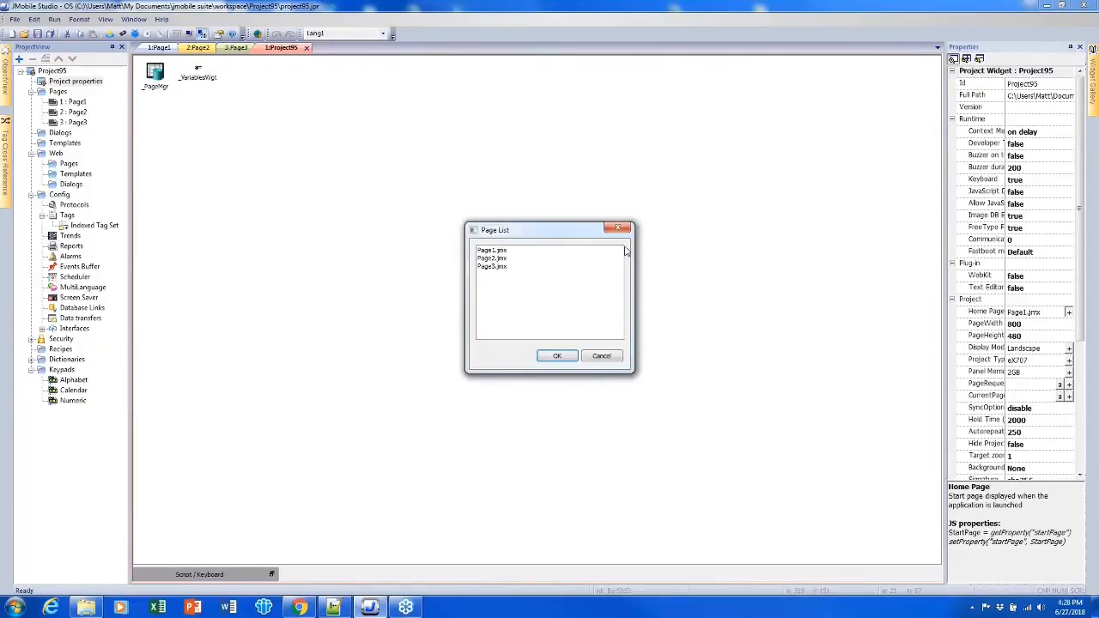
{"action": "left_click", "coordinate": [615, 358]}
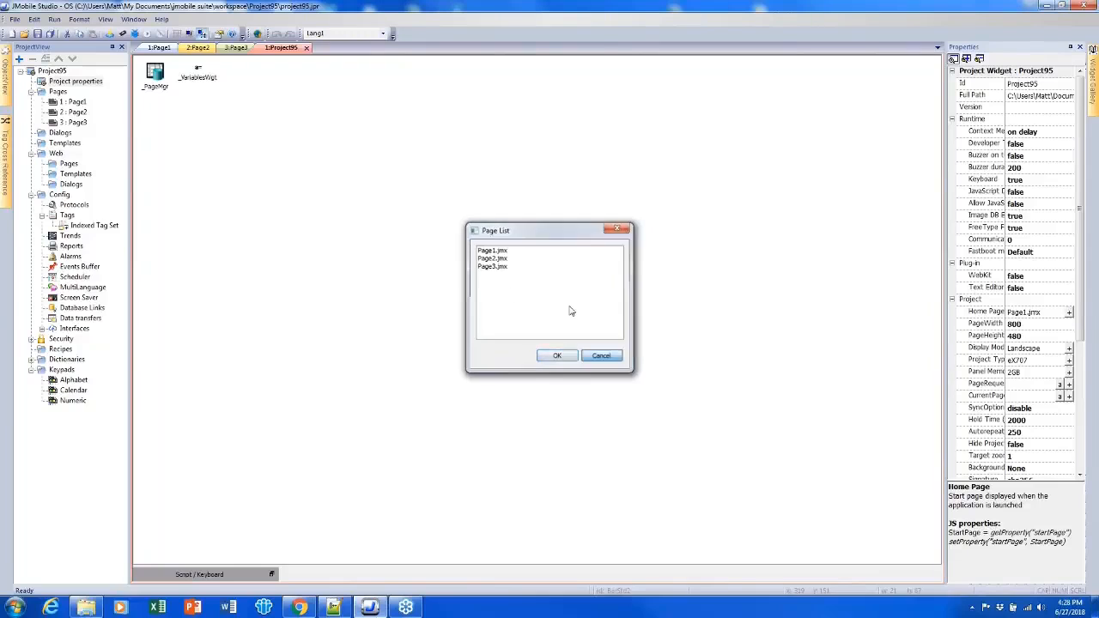
{"action": "left_click", "coordinate": [306, 49]}
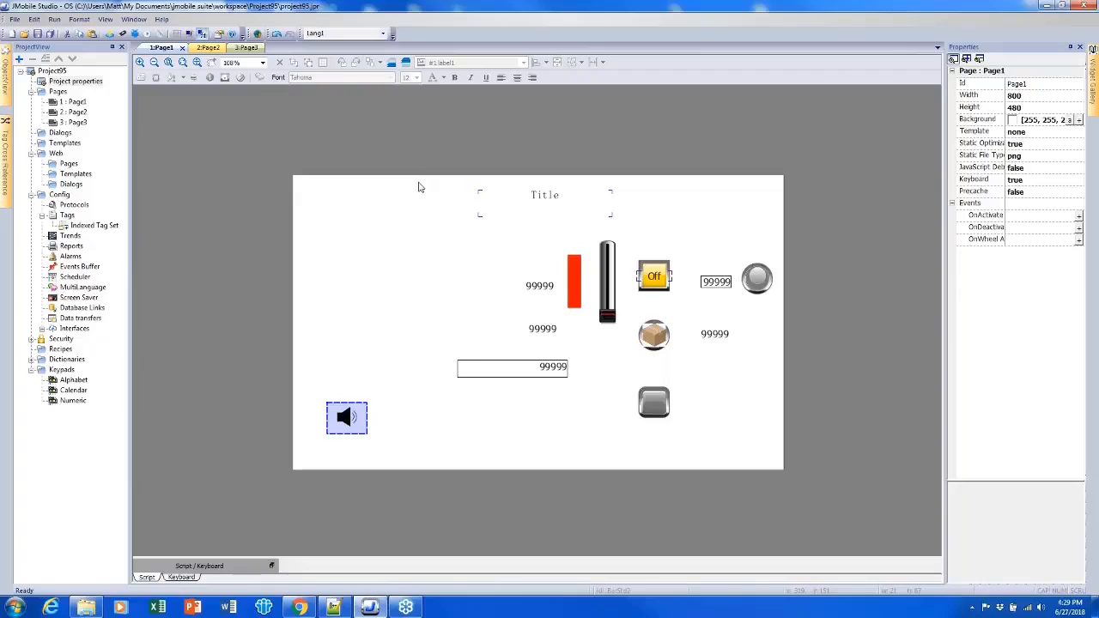
- Insert a new template page into the project's Templates, keeping the default page name
{"action": "left_click", "coordinate": [69, 143]}
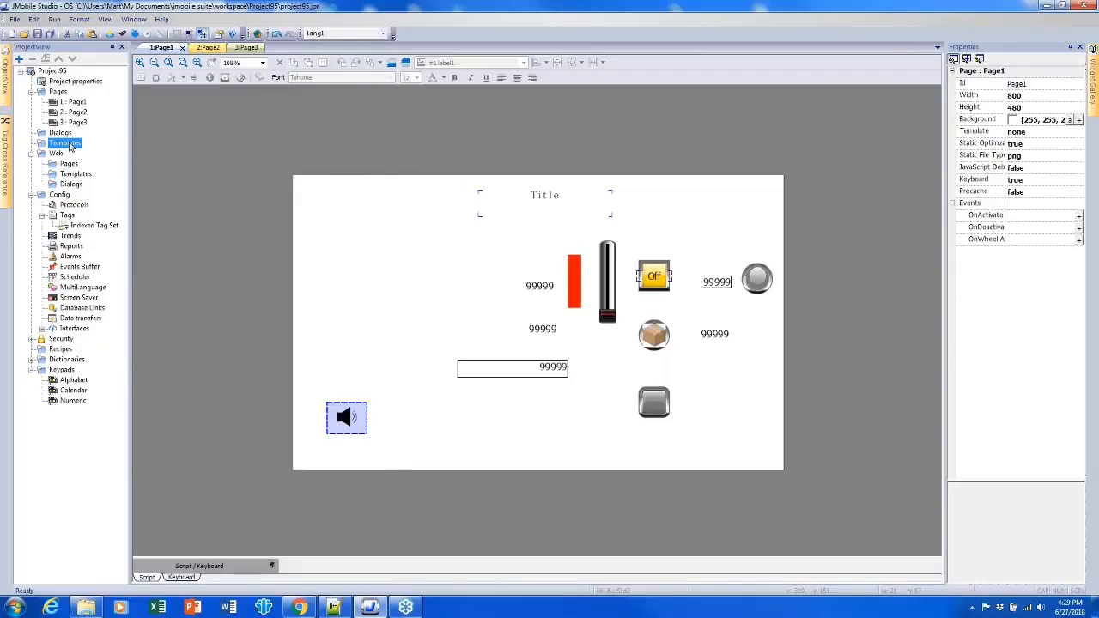
{"action": "right_click", "coordinate": [70, 146]}
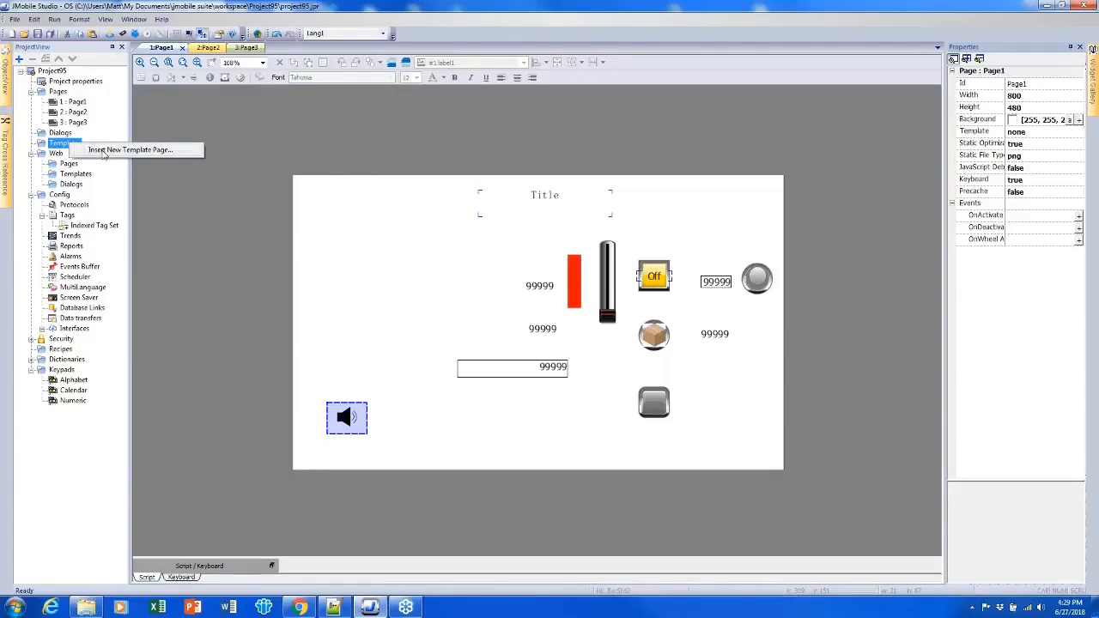
{"action": "left_click", "coordinate": [124, 151]}
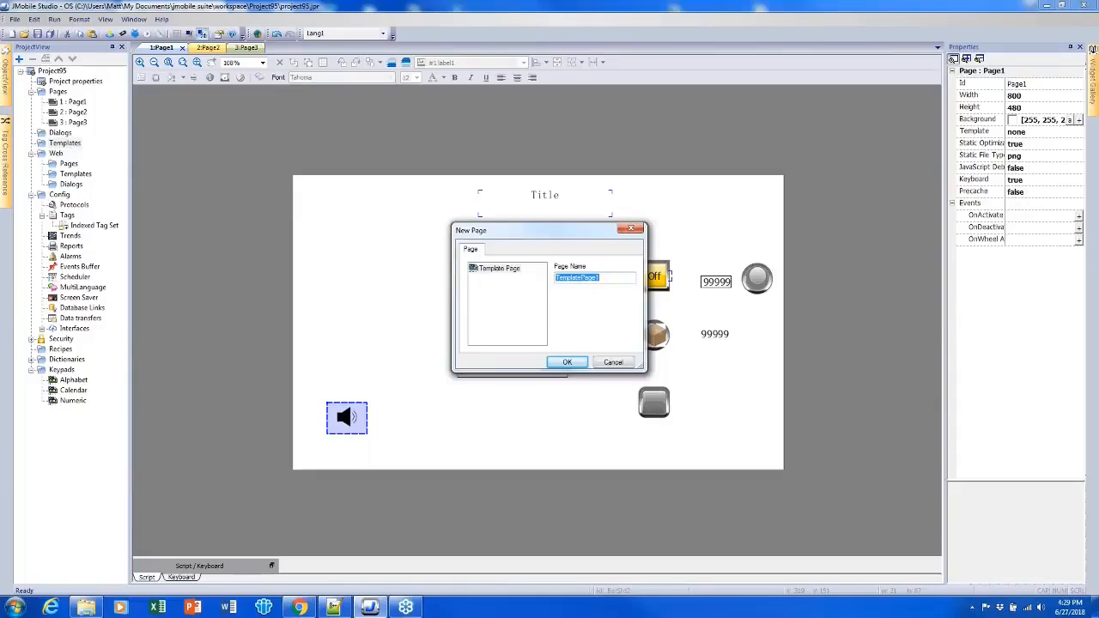
{"action": "left_click", "coordinate": [568, 362]}
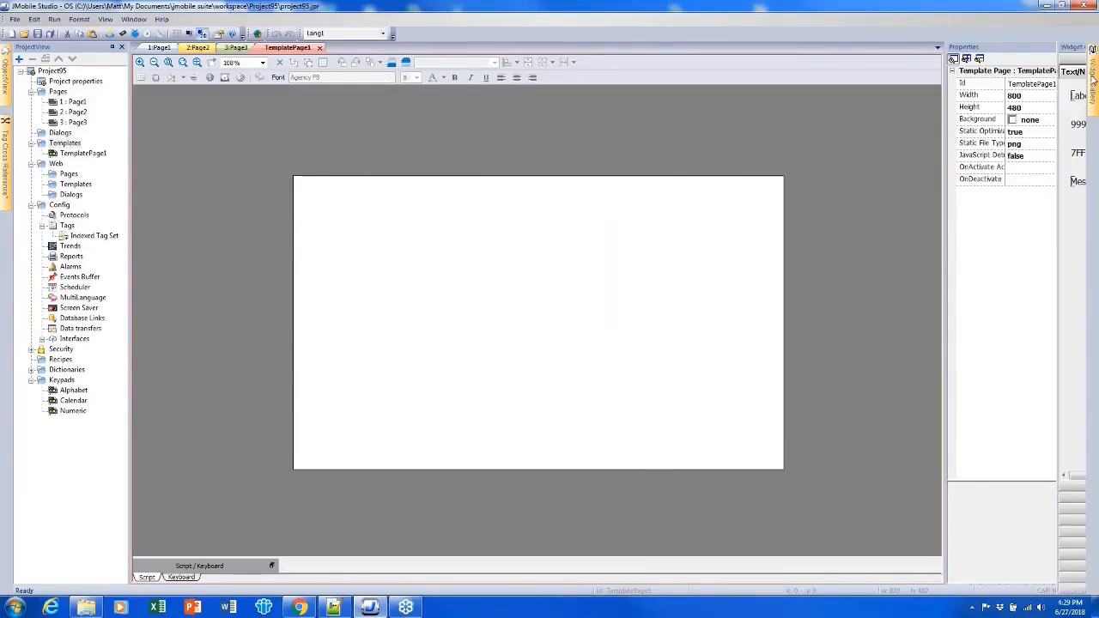
- Place a basic Image widget in the upper-right corner of the template page
{"action": "left_click", "coordinate": [1081, 73]}
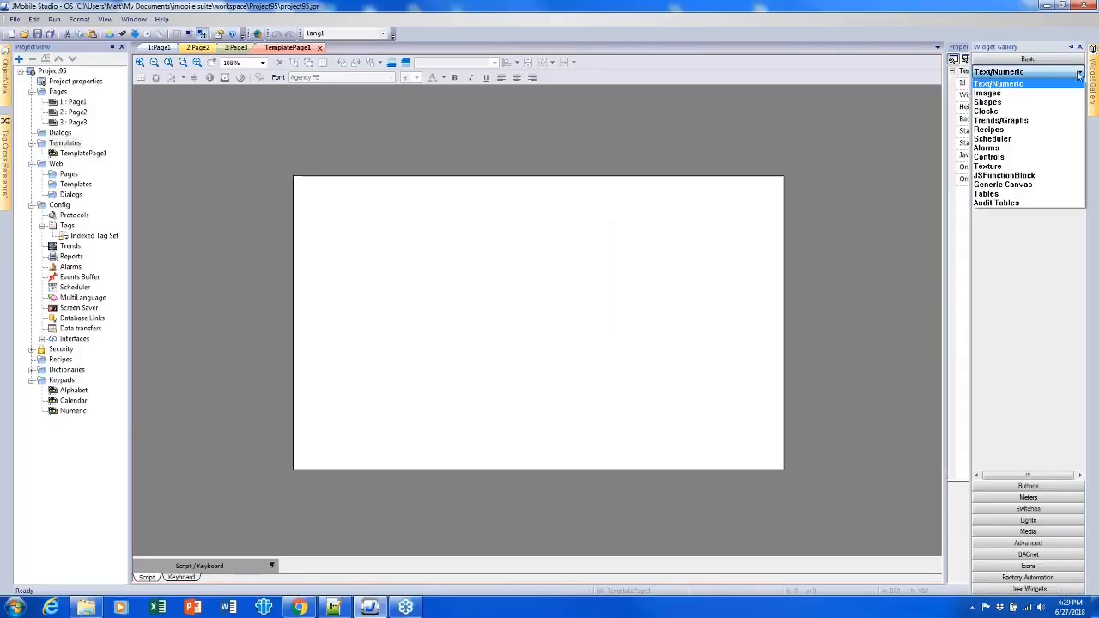
{"action": "left_click", "coordinate": [1049, 97]}
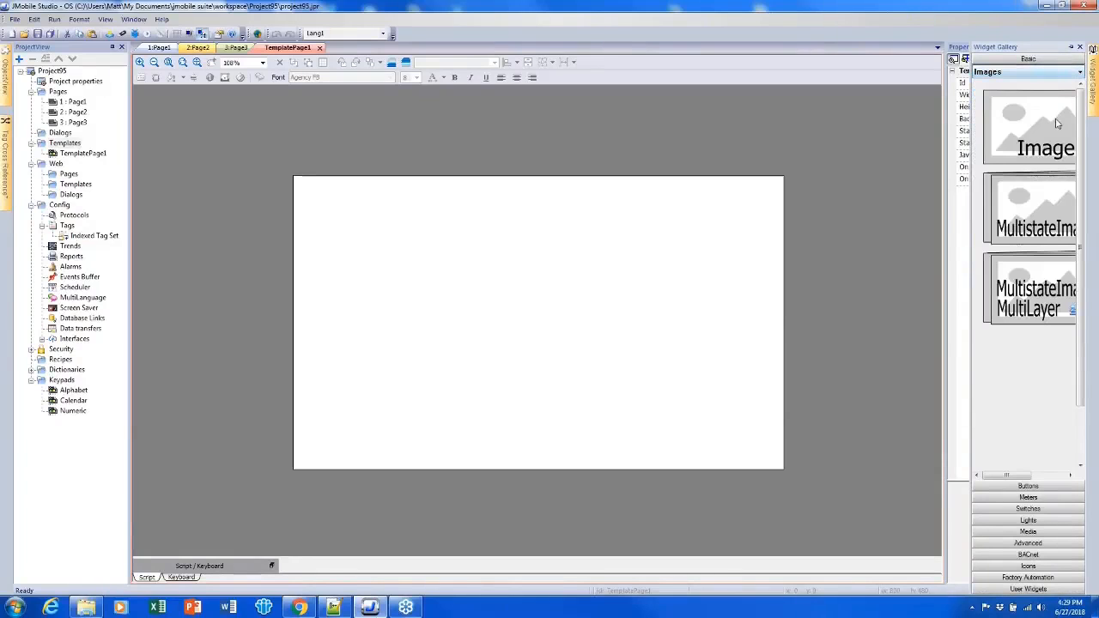
{"action": "left_click_drag", "start_coordinate": [1059, 121], "coordinate": [726, 216]}
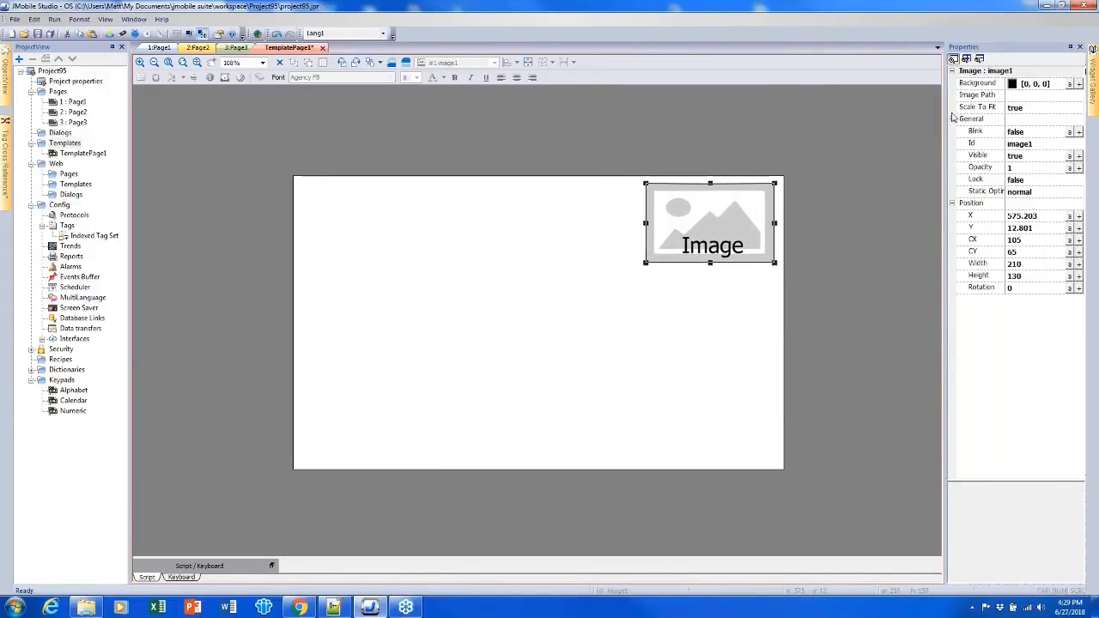
- Set the image widget's Image Path to the blue EXOR logo file from the Pictures library
{"action": "left_click", "coordinate": [1018, 95]}
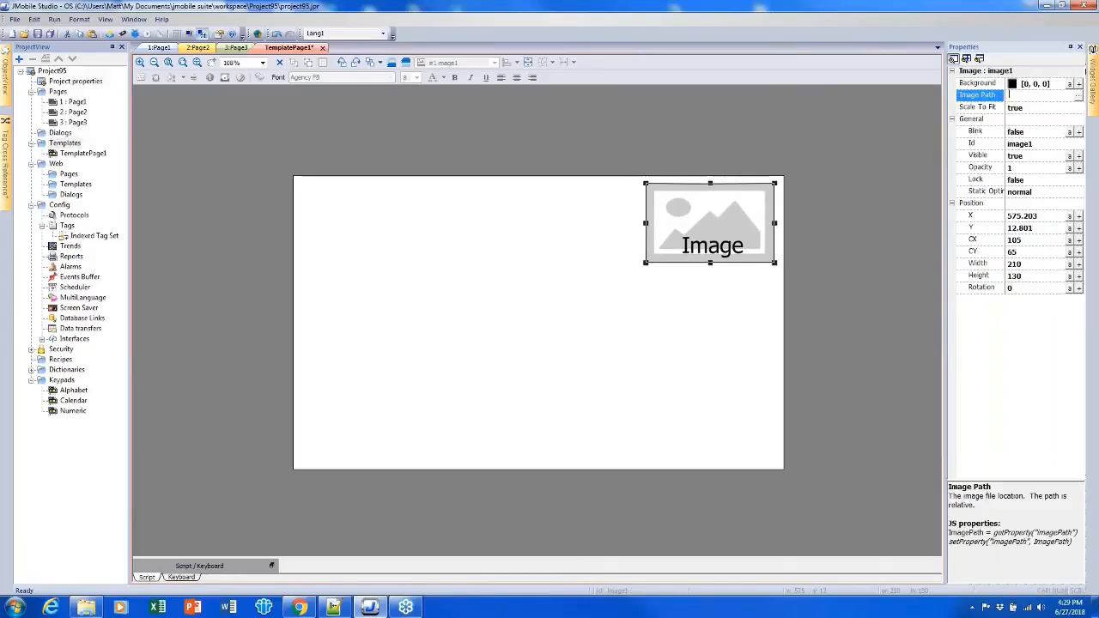
{"action": "left_click", "coordinate": [1079, 97]}
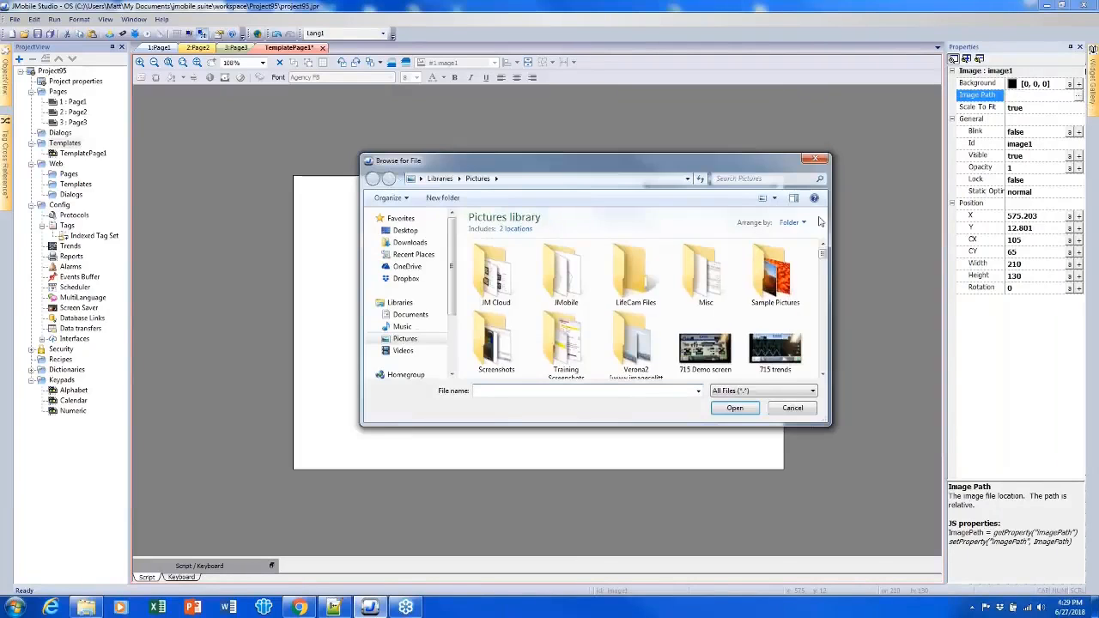
{"action": "left_click_drag", "start_coordinate": [822, 254], "coordinate": [833, 296]}
{"action": "double_click", "coordinate": [493, 339]}
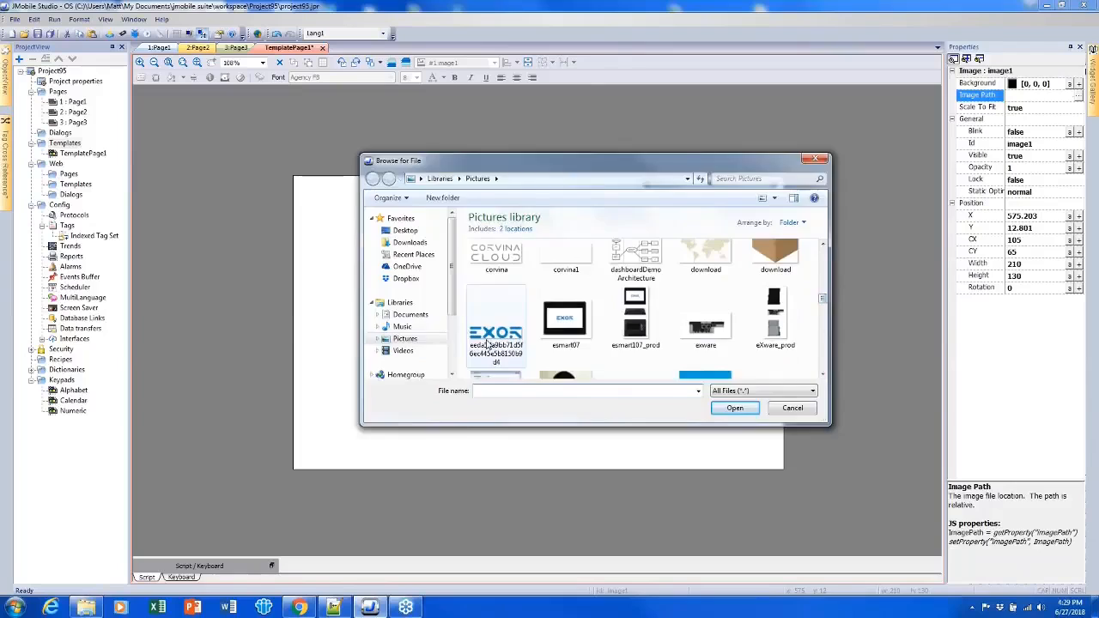
{"action": "left_click", "coordinate": [670, 283]}
{"action": "left_click", "coordinate": [693, 213]}
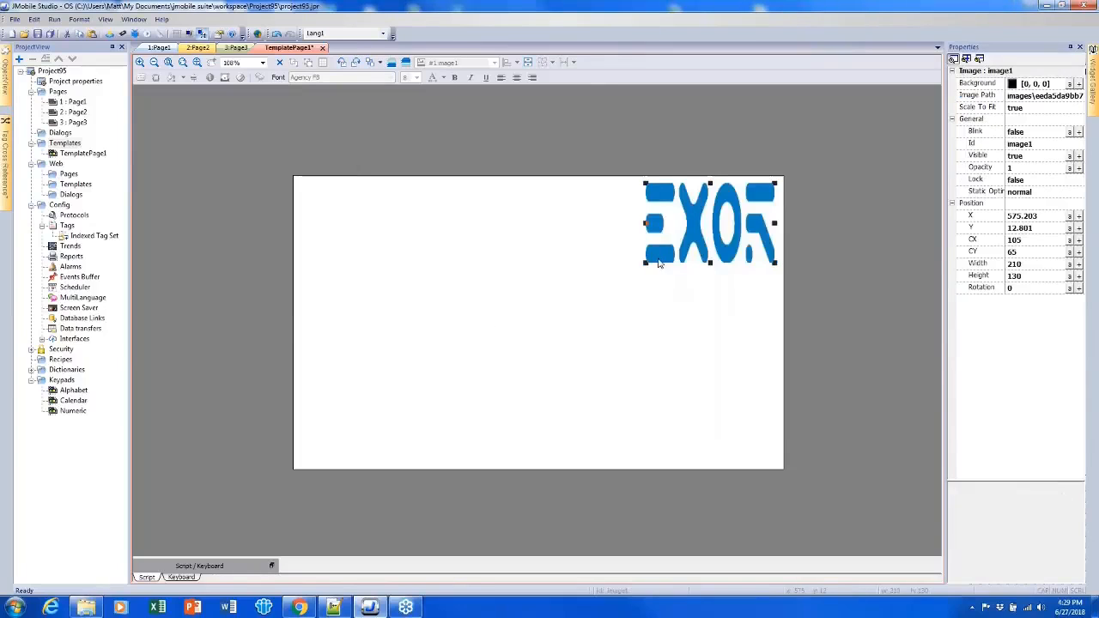
- Shrink the EXOR logo to about 137 by 53 and position it near the template page's upper-right corner
{"action": "left_click_drag", "start_coordinate": [645, 261], "coordinate": [638, 236]}
{"action": "left_click", "coordinate": [667, 284]}
{"action": "left_click", "coordinate": [659, 203]}
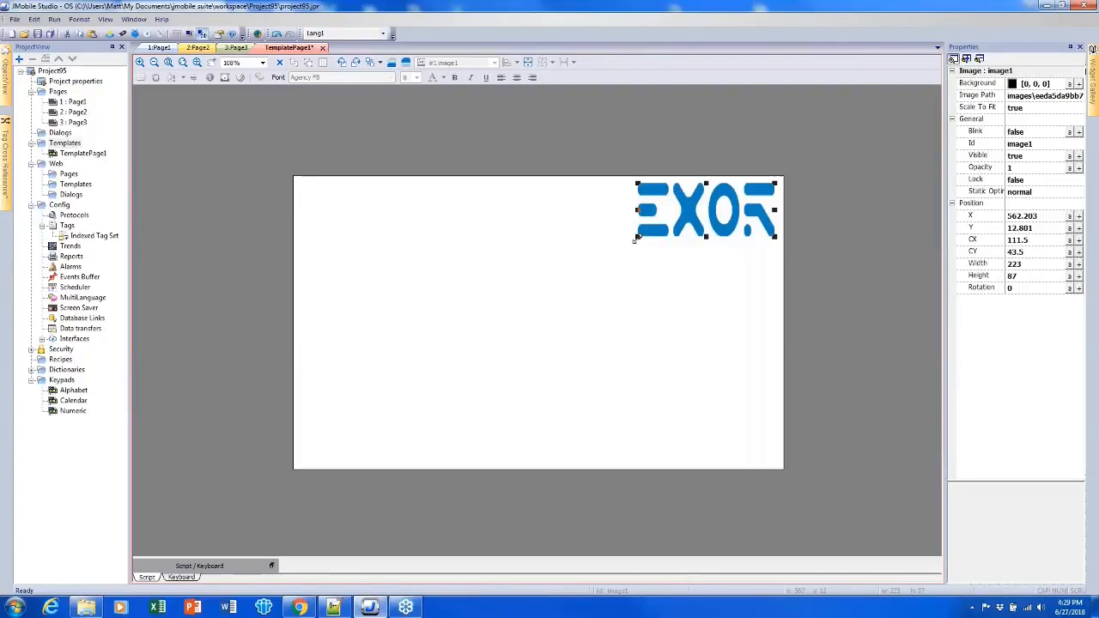
{"action": "left_click_drag", "start_coordinate": [619, 247], "coordinate": [671, 227]}
{"action": "left_click_drag", "start_coordinate": [727, 206], "coordinate": [718, 218]}
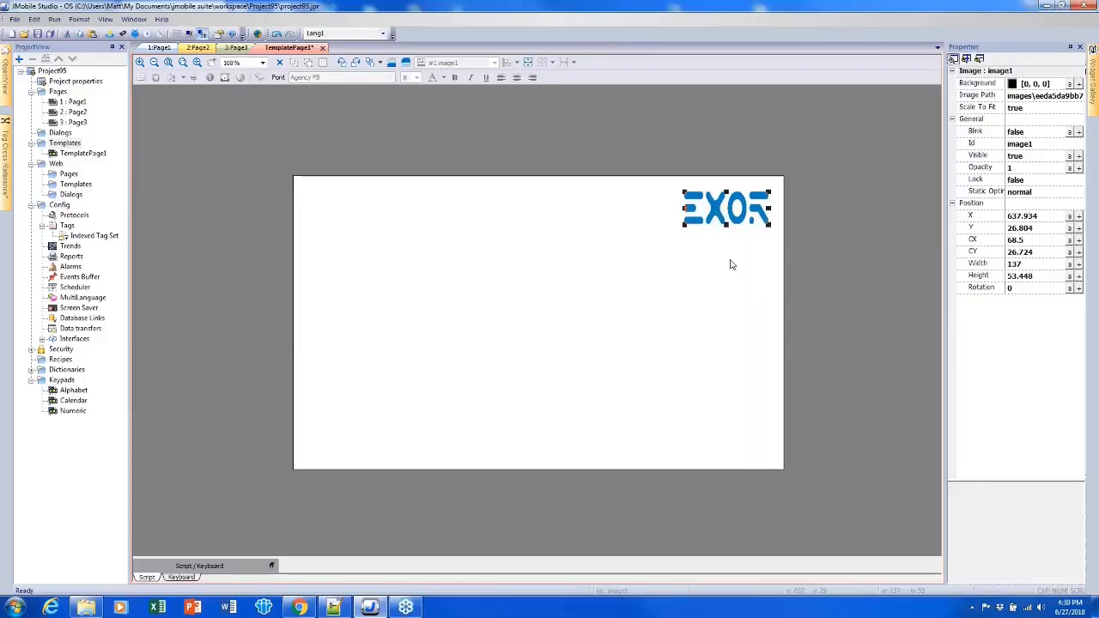
{"action": "left_click", "coordinate": [692, 161]}
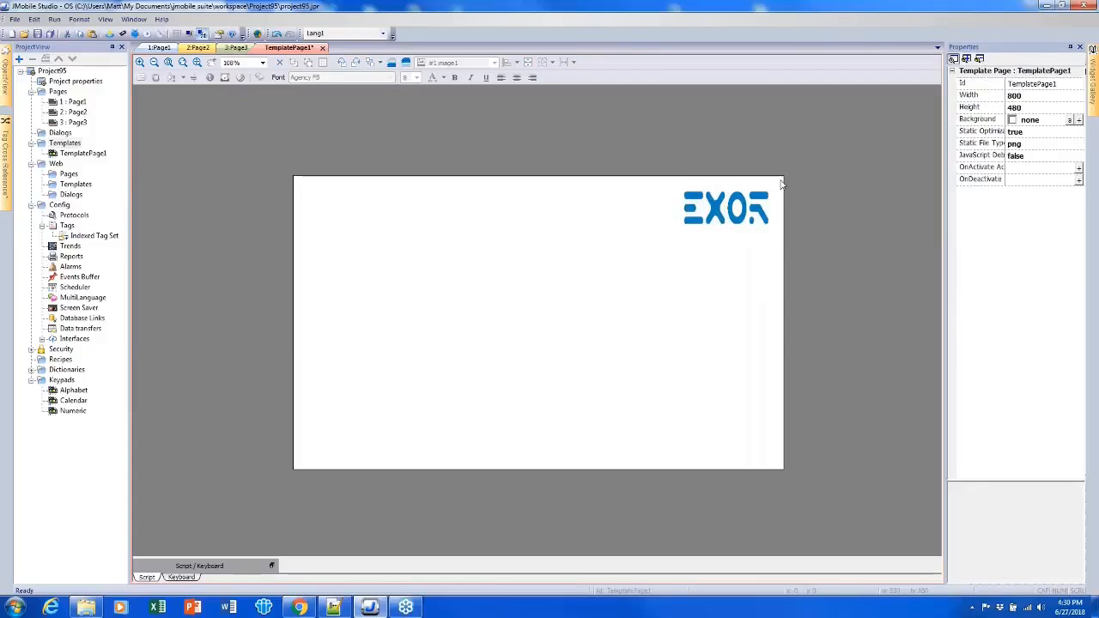
- Place a right-arrow button from the Computer button set near the template page's lower-right corner
{"action": "mouse_move", "coordinate": [1092, 96]}
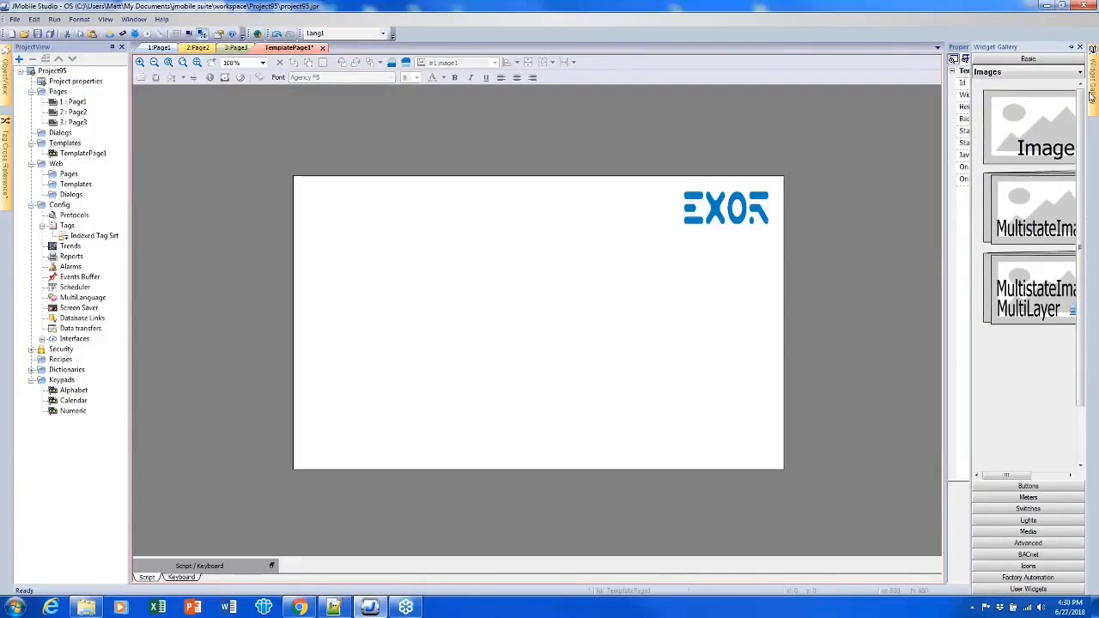
{"action": "left_click", "coordinate": [1051, 486]}
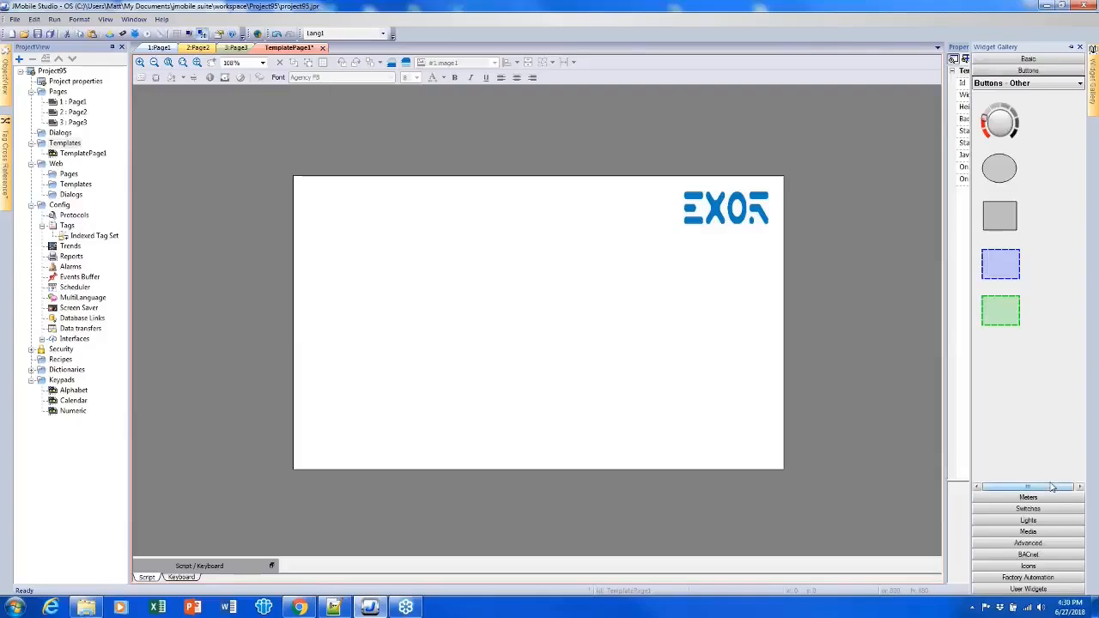
{"action": "left_click", "coordinate": [1024, 85]}
{"action": "left_click", "coordinate": [1017, 168]}
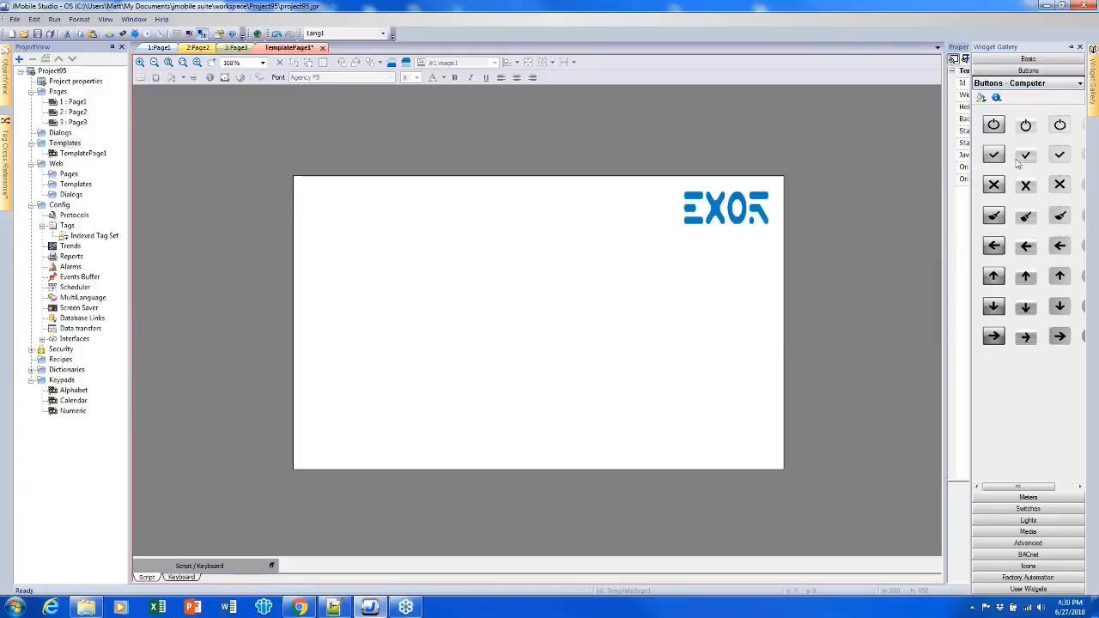
{"action": "left_click_drag", "start_coordinate": [996, 337], "coordinate": [748, 444]}
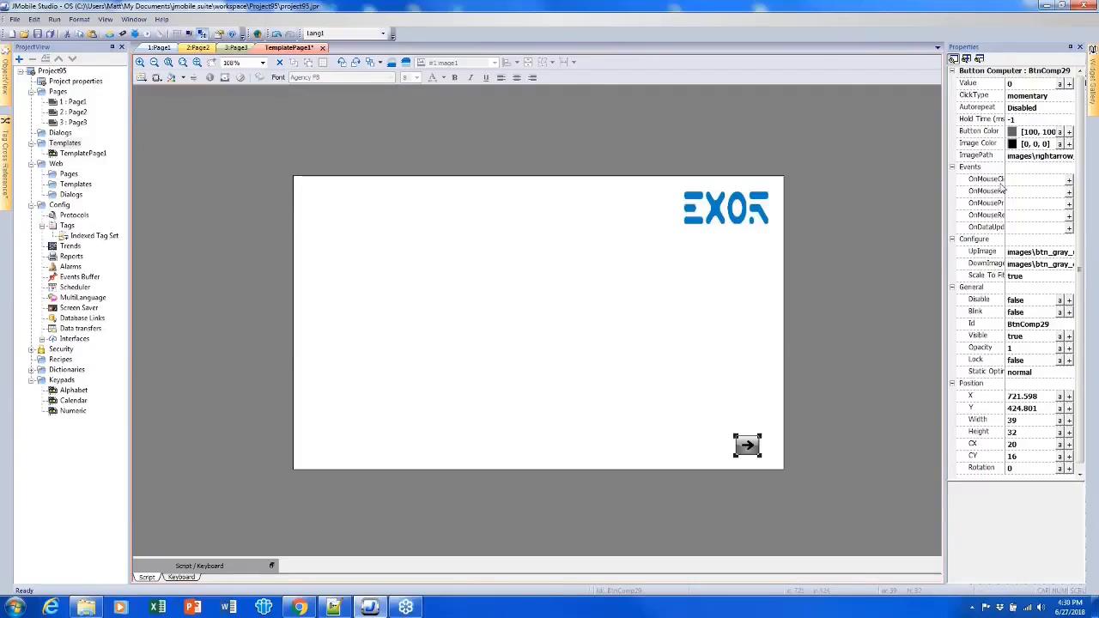
- Open the action list for the right-arrow button's OnMouseClick event and bring its Page actions into view
{"action": "left_click_drag", "start_coordinate": [1004, 182], "coordinate": [1016, 180]}
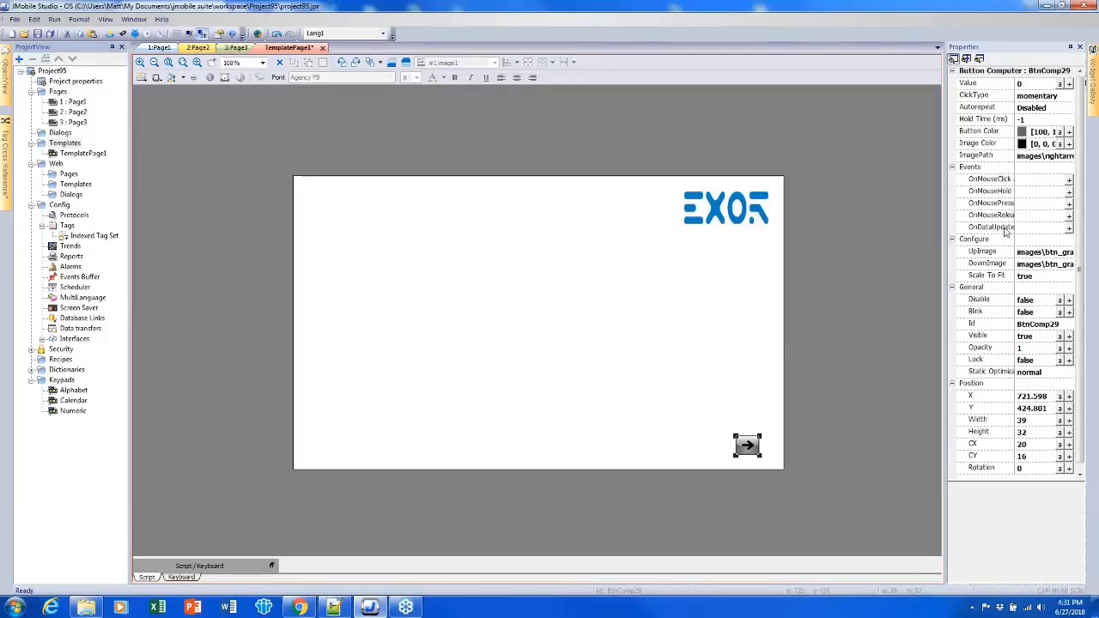
{"action": "left_click", "coordinate": [1069, 180]}
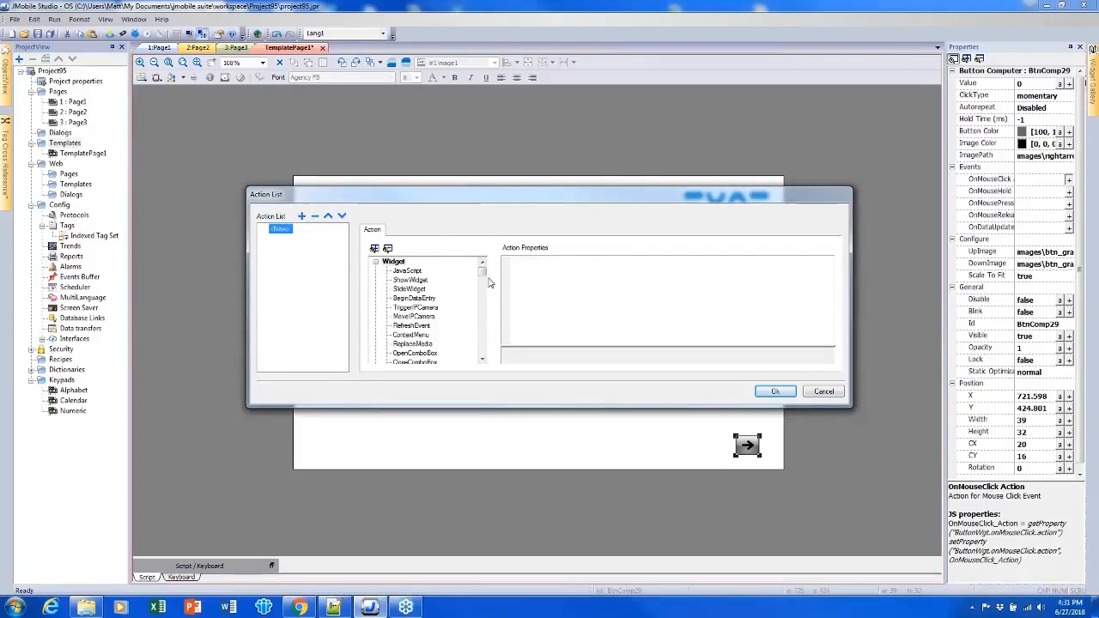
{"action": "mouse_move", "coordinate": [483, 277]}
{"action": "left_mouse_down"}
{"action": "mouse_move", "coordinate": [490, 359]}
{"action": "mouse_move", "coordinate": [485, 263]}
{"action": "left_mouse_up"}
{"action": "left_click_drag", "start_coordinate": [482, 270], "coordinate": [483, 263]}
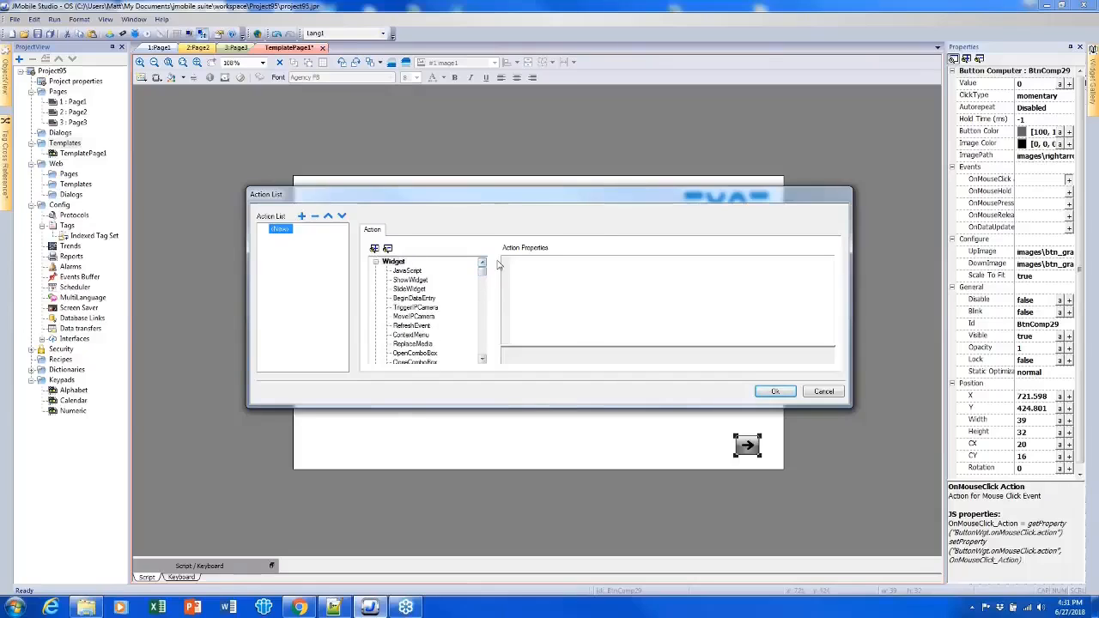
{"action": "left_click", "coordinate": [376, 250]}
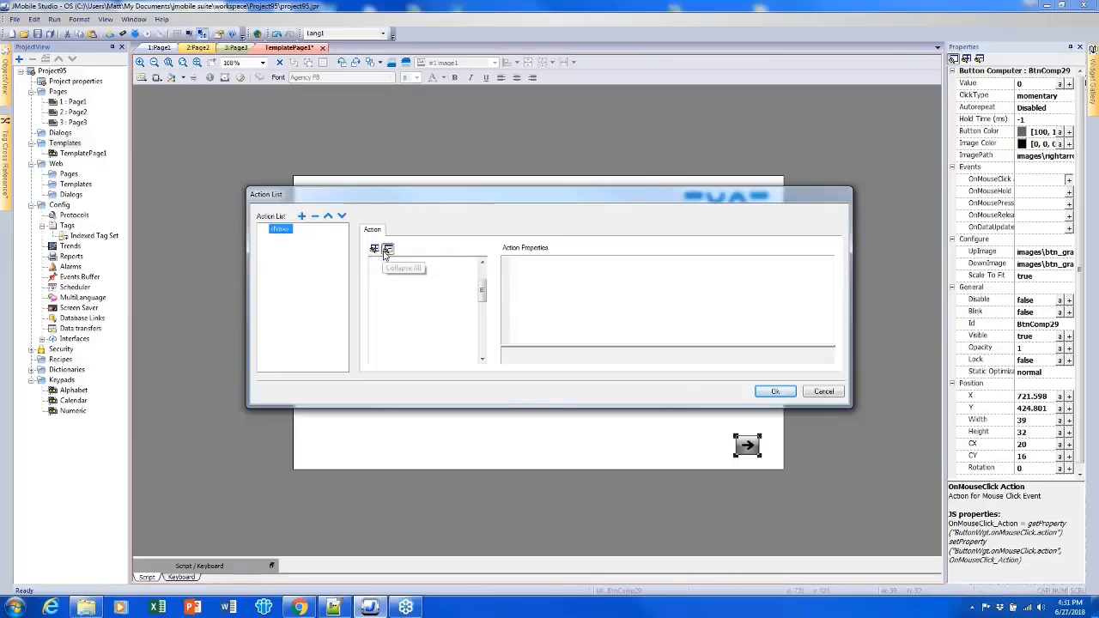
{"action": "left_click", "coordinate": [376, 250]}
{"action": "left_click", "coordinate": [389, 249]}
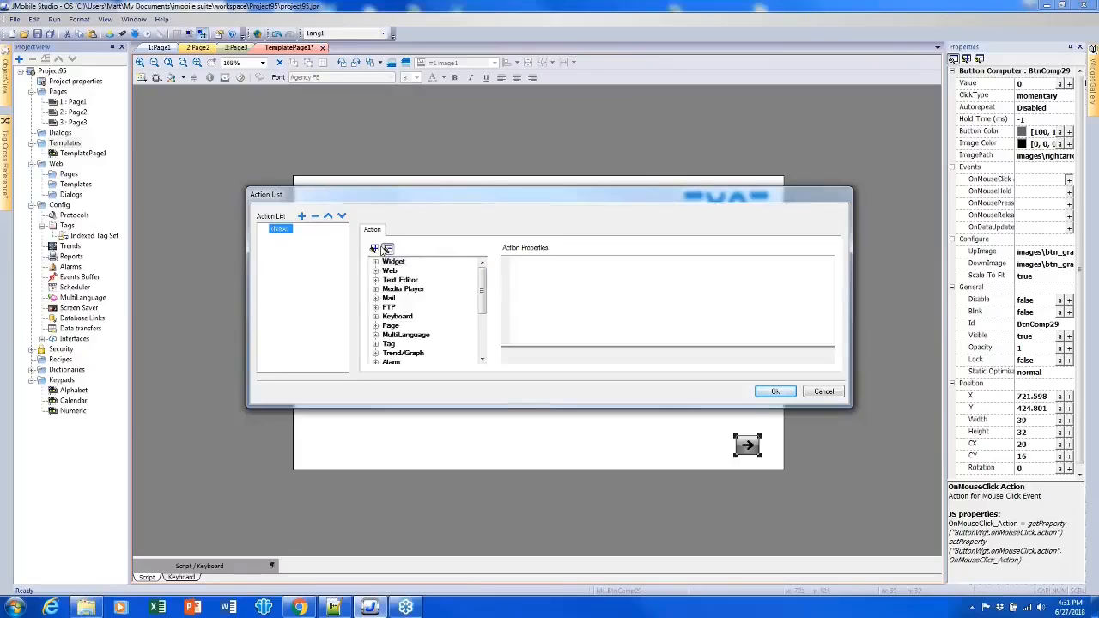
{"action": "left_click", "coordinate": [375, 250]}
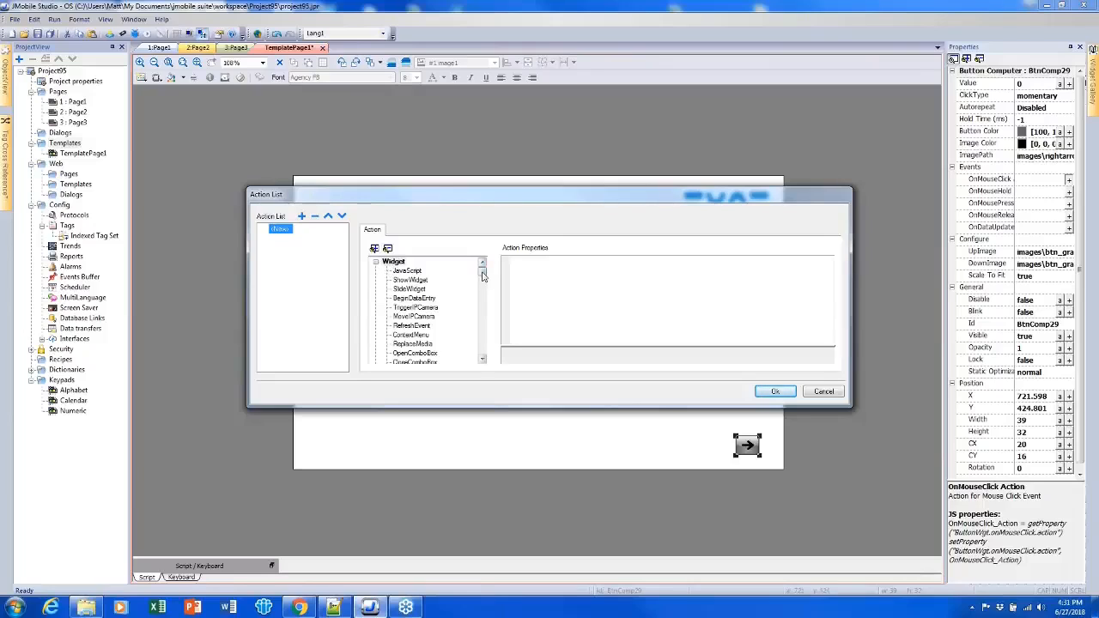
{"action": "left_click_drag", "start_coordinate": [483, 275], "coordinate": [491, 302]}
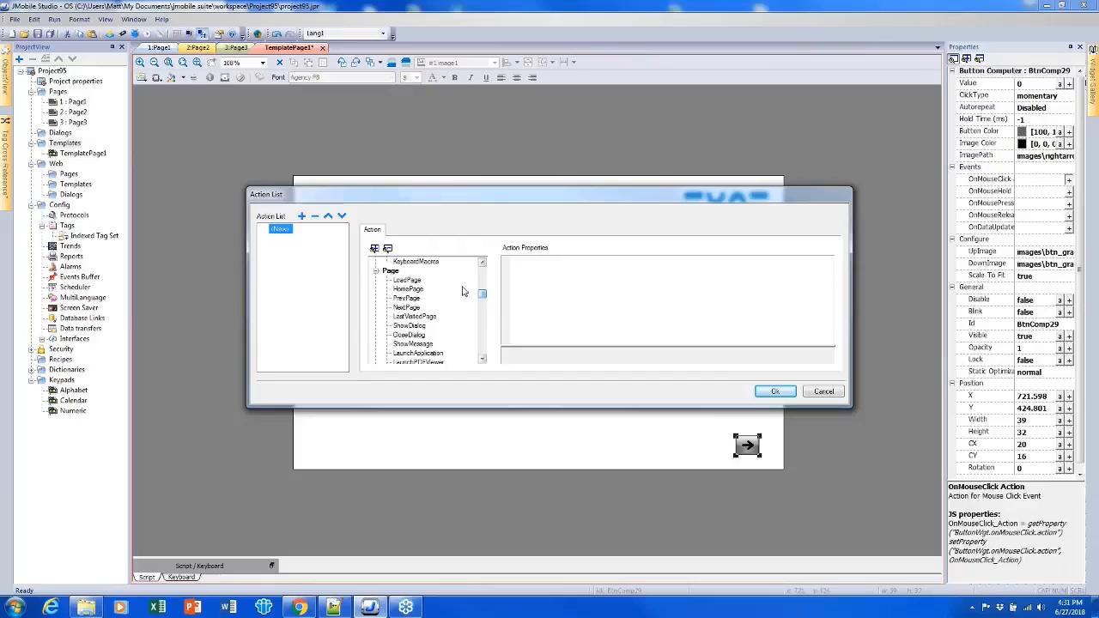
- Try the LoadPage, HomePage, PrevPage, NextPage and LastVisitedPage actions in turn for the arrow button's click event
{"action": "left_click", "coordinate": [408, 281]}
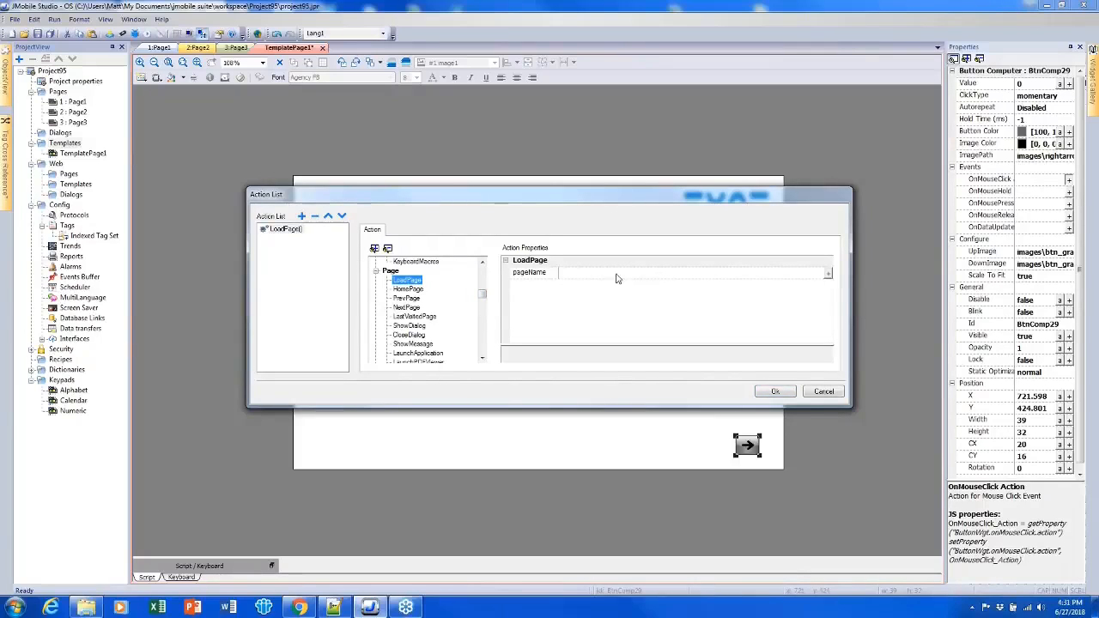
{"action": "left_click", "coordinate": [418, 290]}
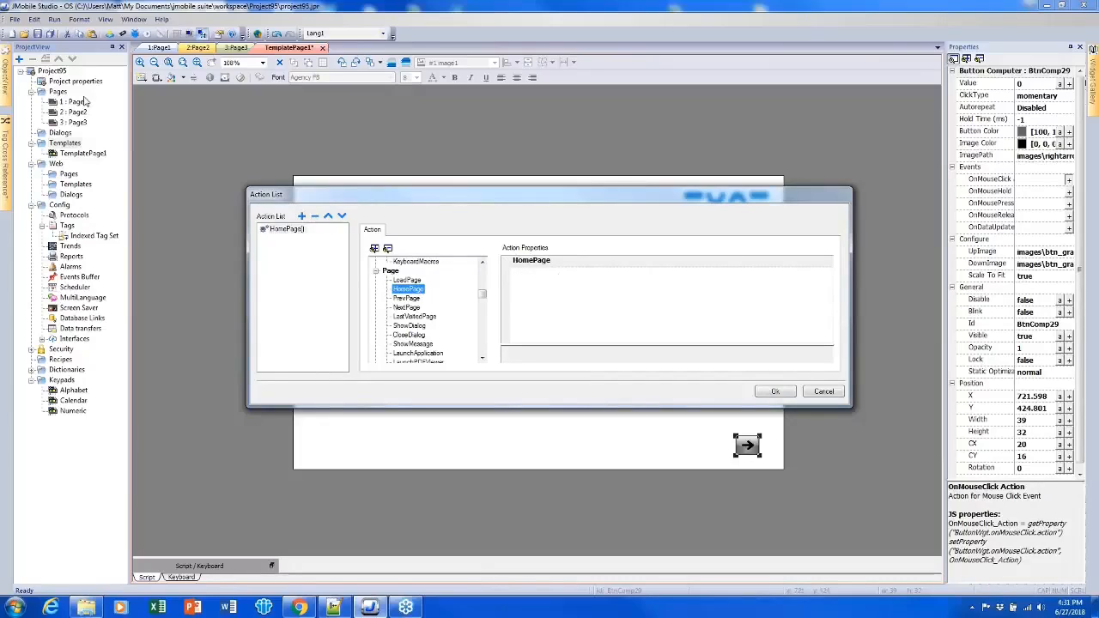
{"action": "left_click", "coordinate": [409, 299]}
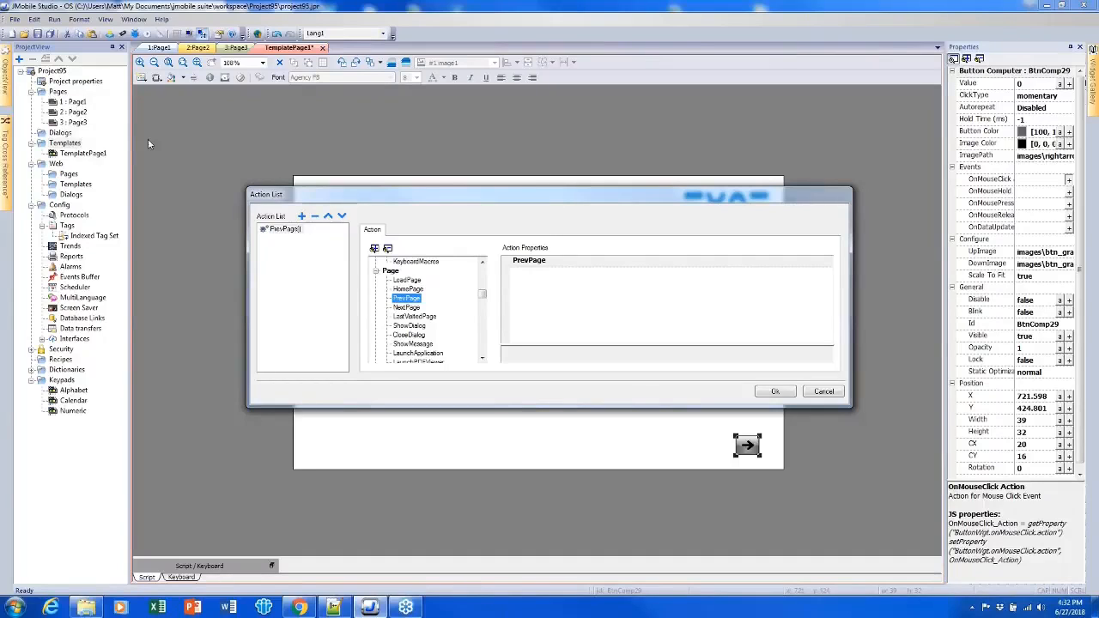
{"action": "left_click", "coordinate": [400, 307]}
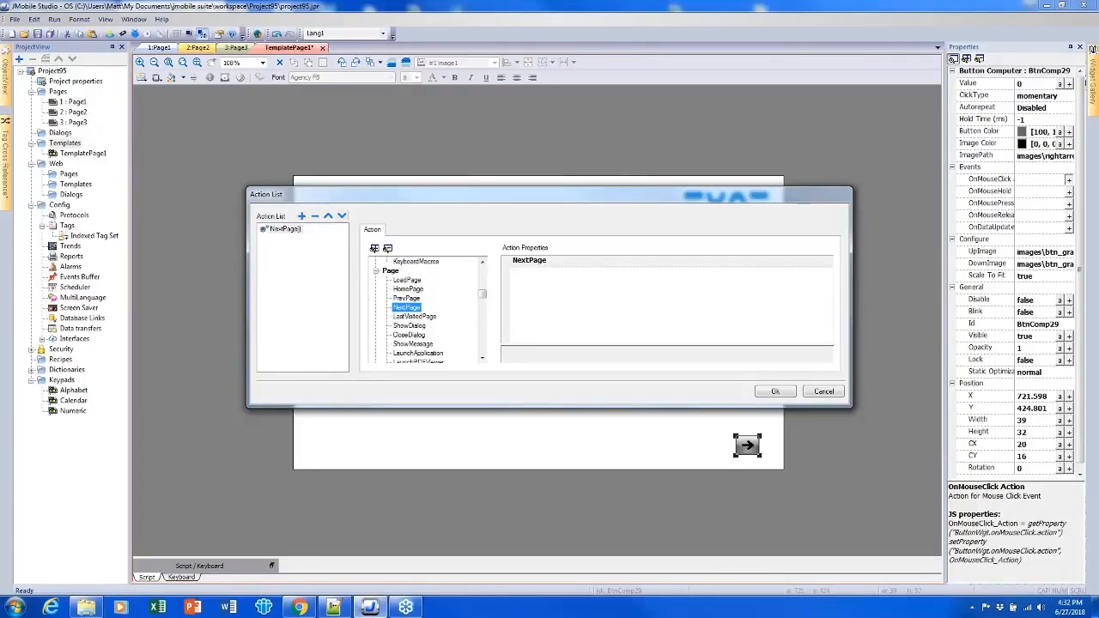
{"action": "left_click", "coordinate": [418, 317]}
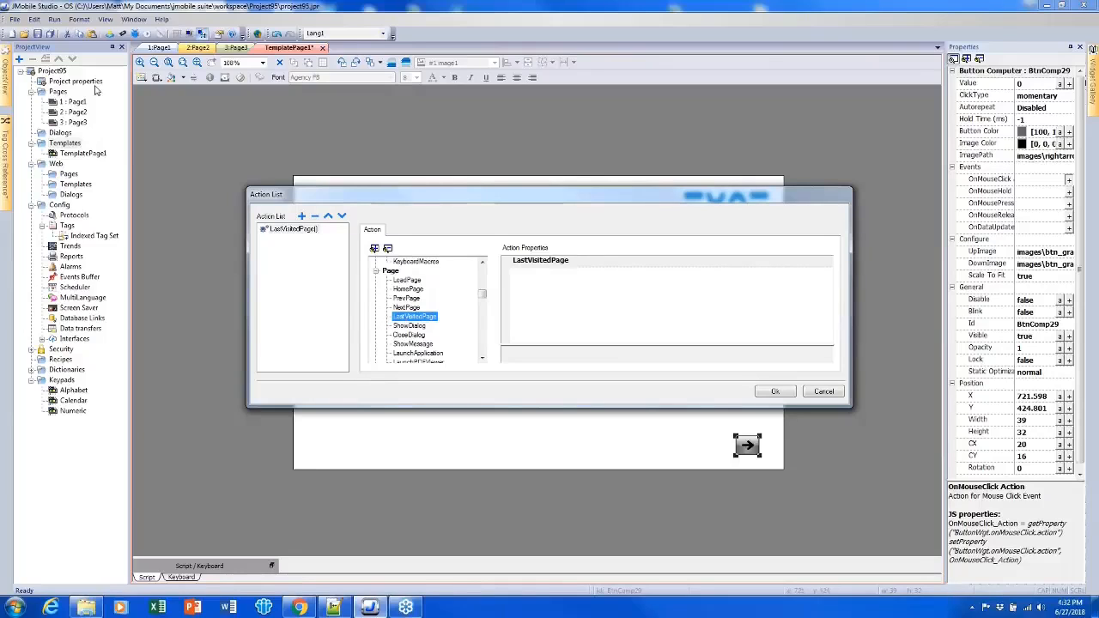
- Assign the NextPage action to the right-arrow button's OnMouseClick event
{"action": "left_click", "coordinate": [407, 307]}
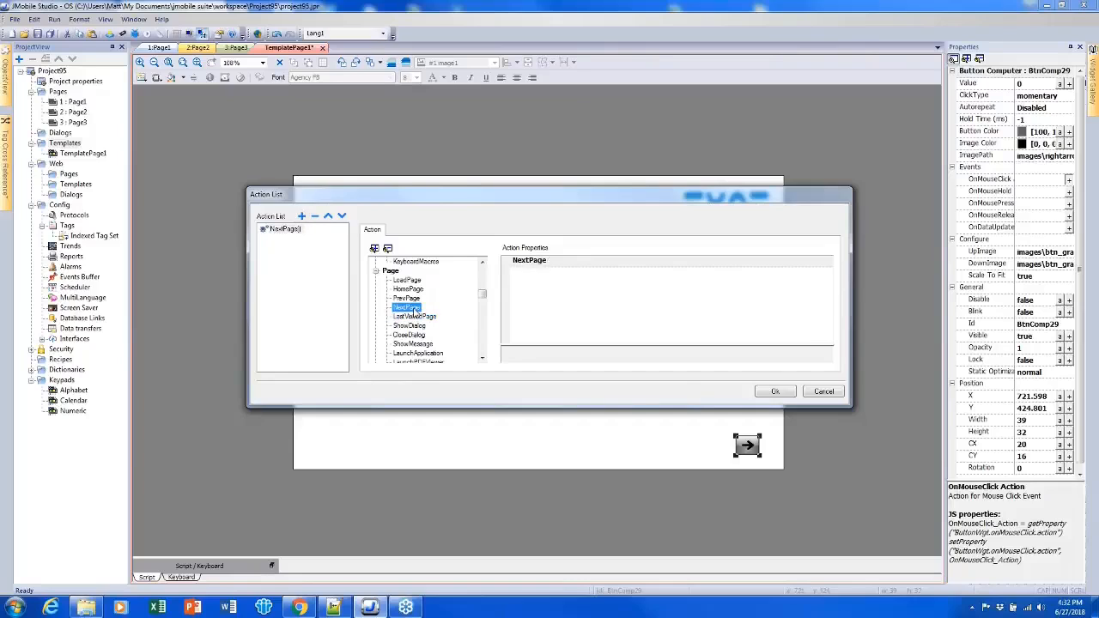
{"action": "left_click", "coordinate": [775, 392]}
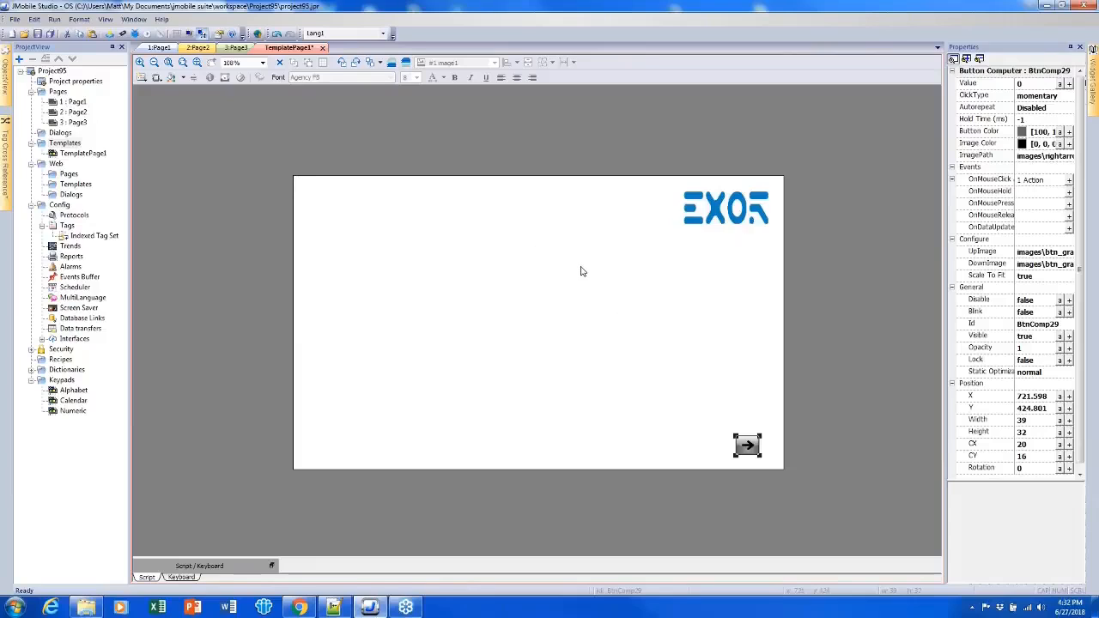
{"action": "left_click", "coordinate": [668, 306]}
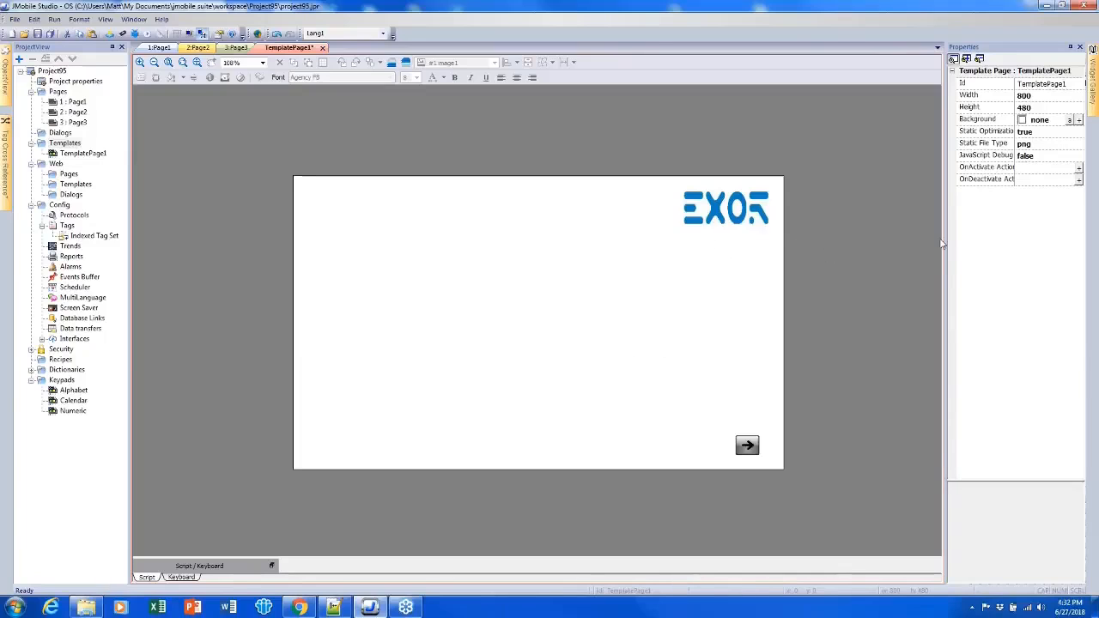
- Place a date-and-time field from the basic Controls widgets near the template page's bottom centre and review its available date formats
{"action": "mouse_move", "coordinate": [1095, 79]}
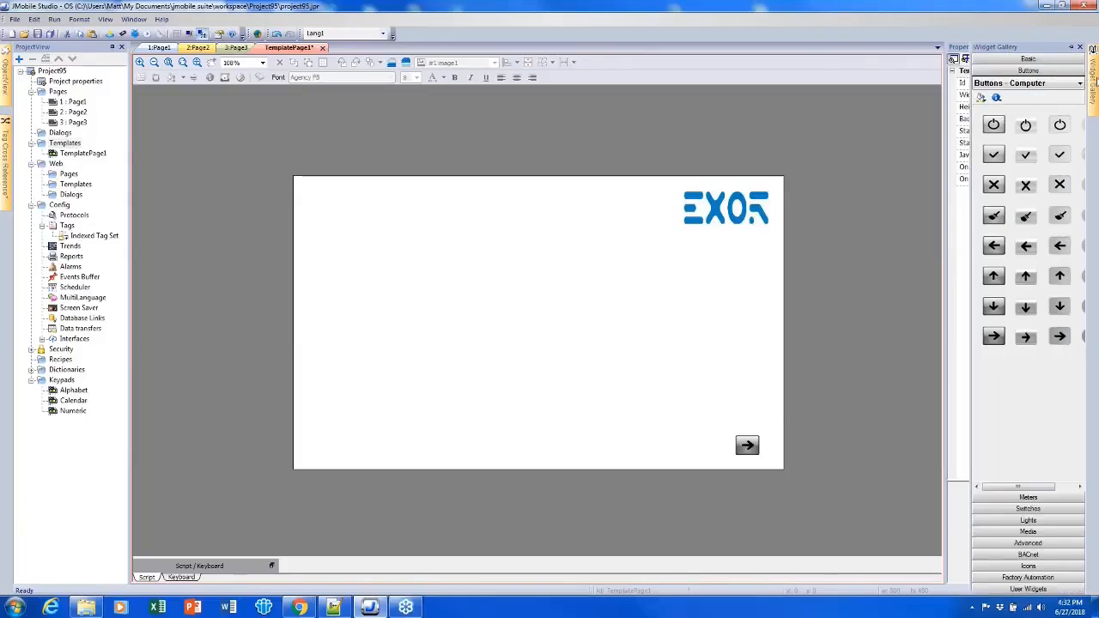
{"action": "left_click", "coordinate": [1029, 59]}
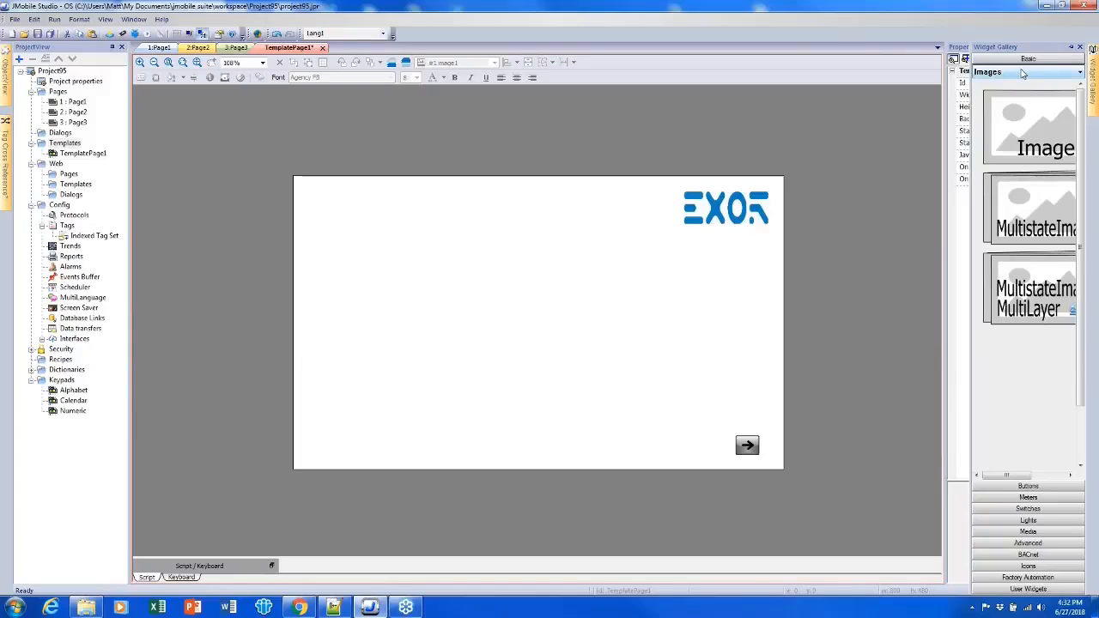
{"action": "left_click", "coordinate": [1022, 73]}
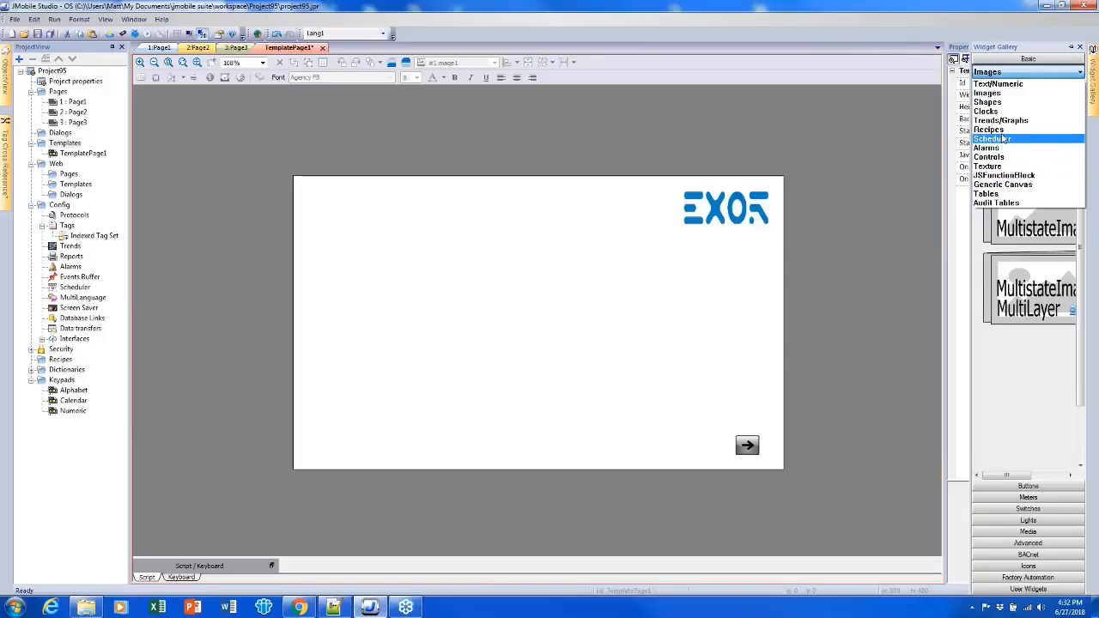
{"action": "left_click", "coordinate": [1009, 159]}
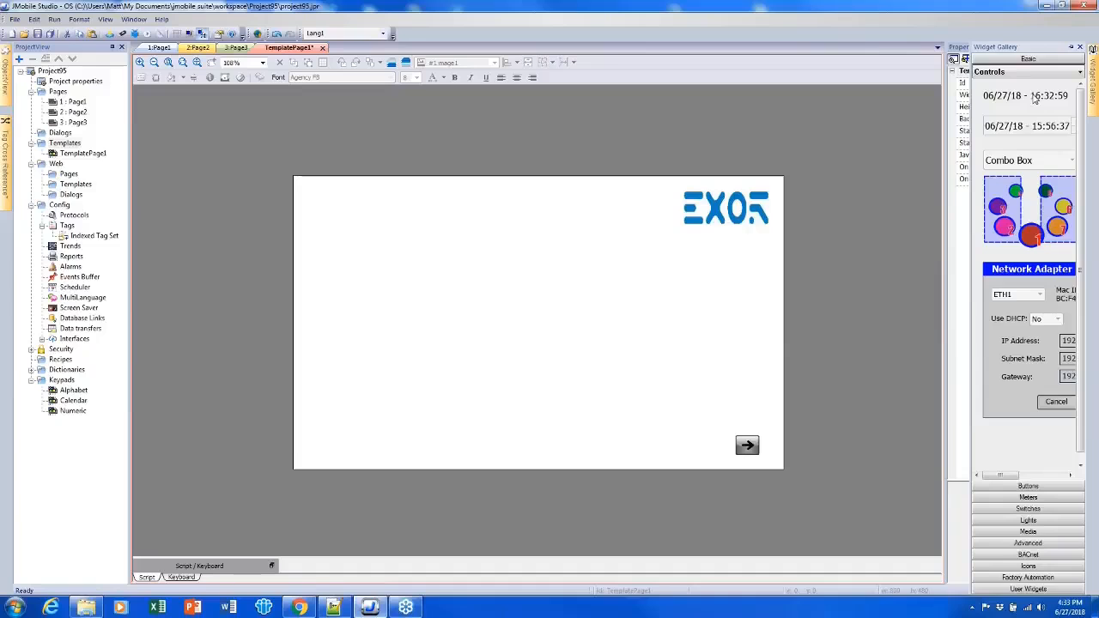
{"action": "left_click_drag", "start_coordinate": [1034, 99], "coordinate": [559, 453]}
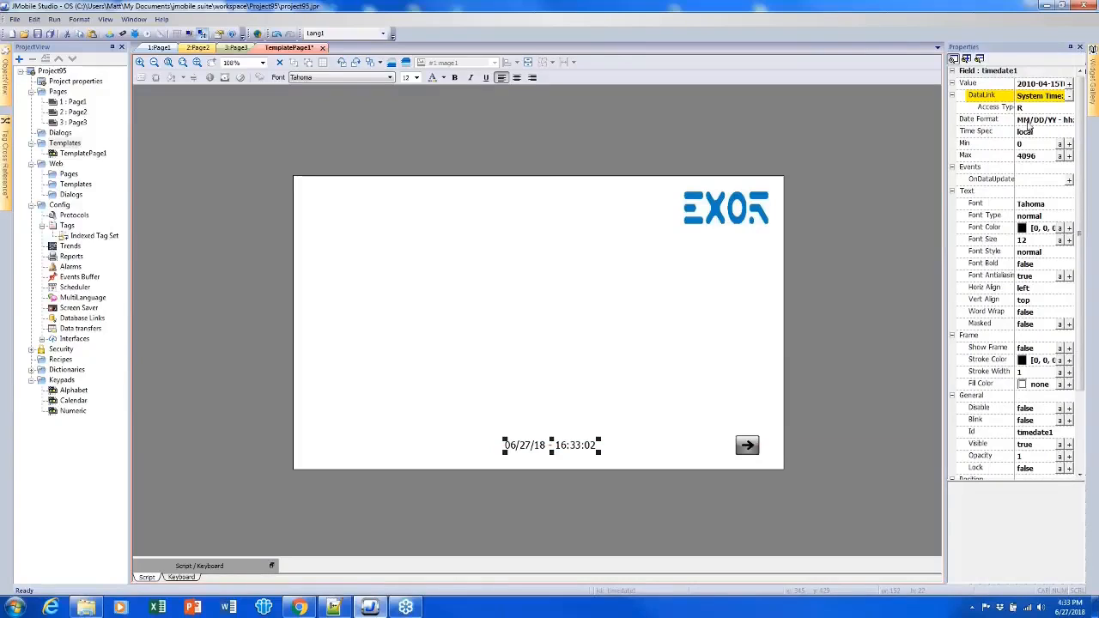
{"action": "left_click", "coordinate": [1029, 121]}
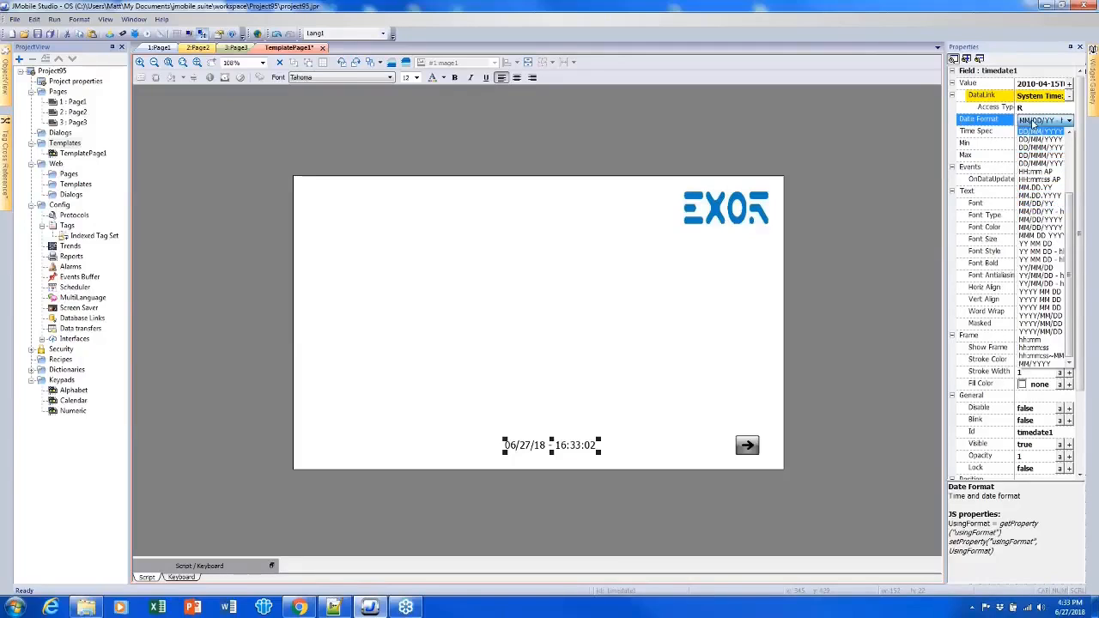
{"action": "left_click", "coordinate": [1034, 123]}
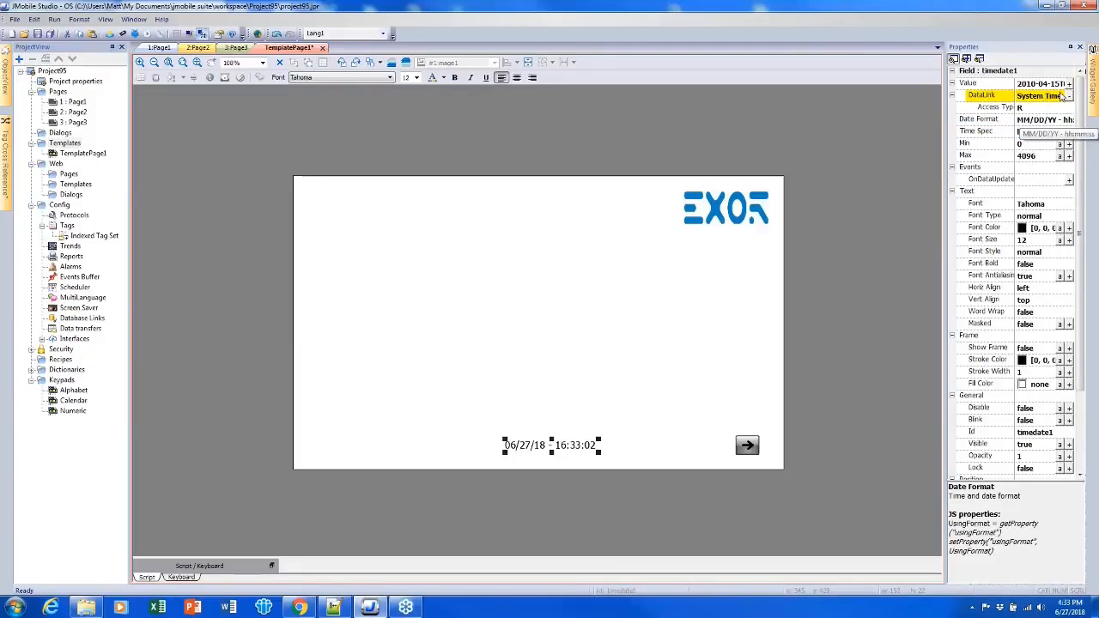
- Place a basic Text/Numeric label near the template page's lower-left corner, level with the date-and-time field
{"action": "left_click", "coordinate": [1091, 90]}
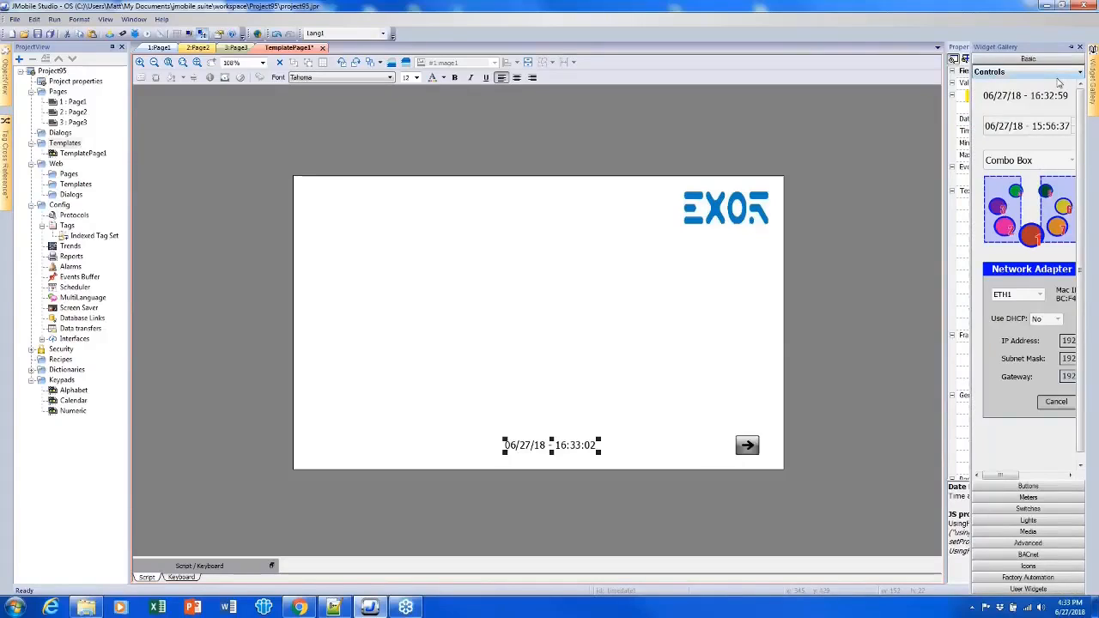
{"action": "left_click_drag", "start_coordinate": [1021, 128], "coordinate": [1060, 134]}
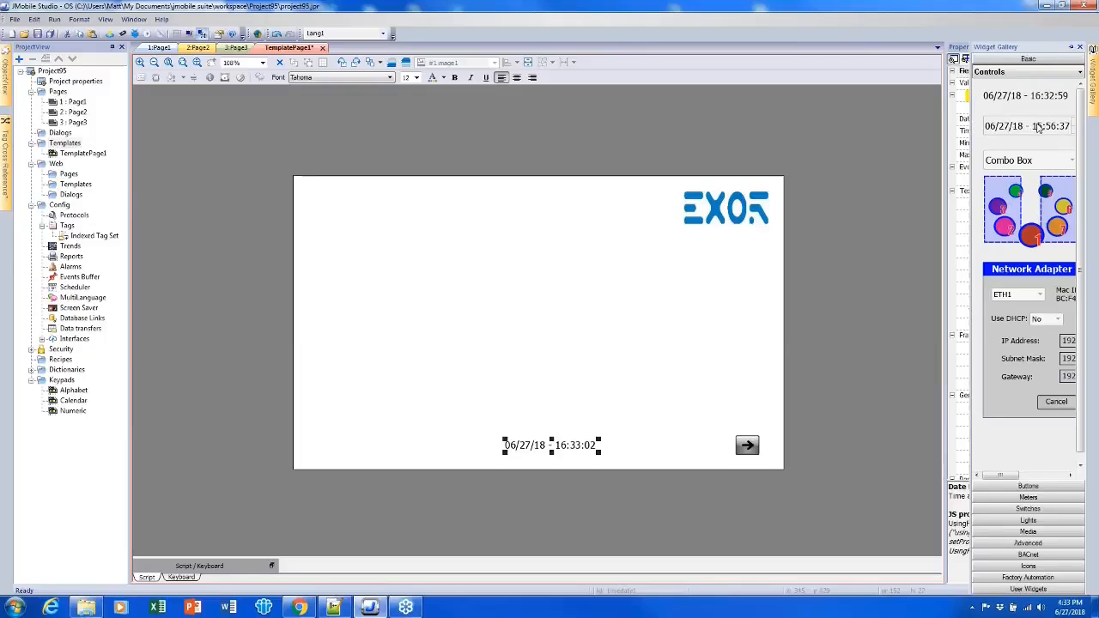
{"action": "left_click_drag", "start_coordinate": [1007, 102], "coordinate": [1010, 102]}
{"action": "left_click", "coordinate": [1010, 72]}
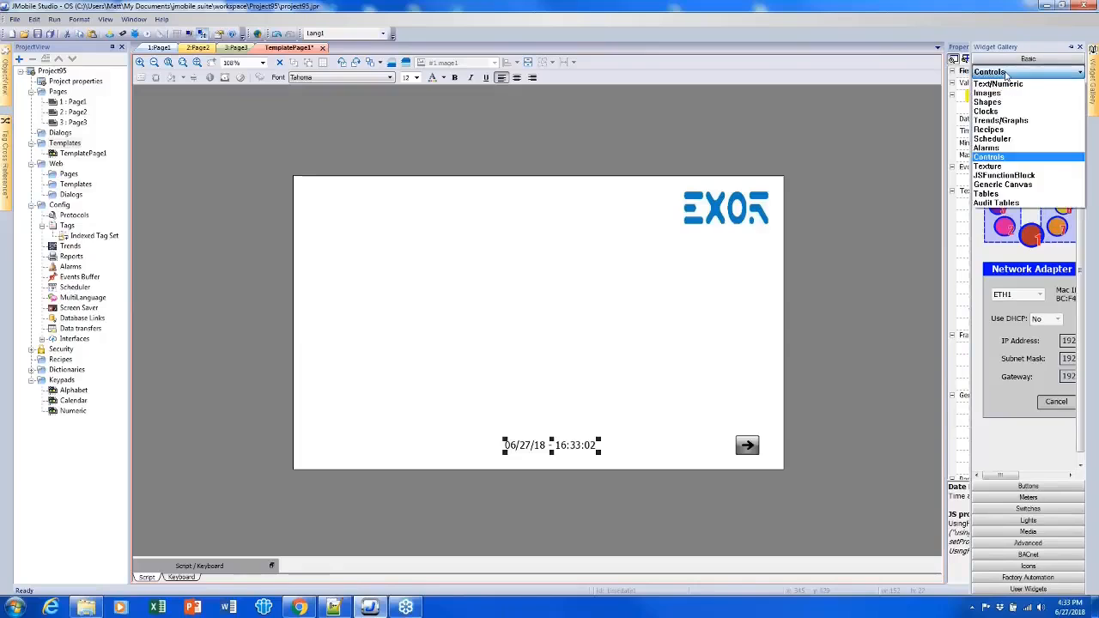
{"action": "left_click", "coordinate": [1006, 84]}
{"action": "left_click_drag", "start_coordinate": [1005, 100], "coordinate": [347, 450]}
{"action": "left_click", "coordinate": [384, 414]}
{"action": "double_click", "coordinate": [347, 445]}
{"action": "left_click", "coordinate": [674, 378]}
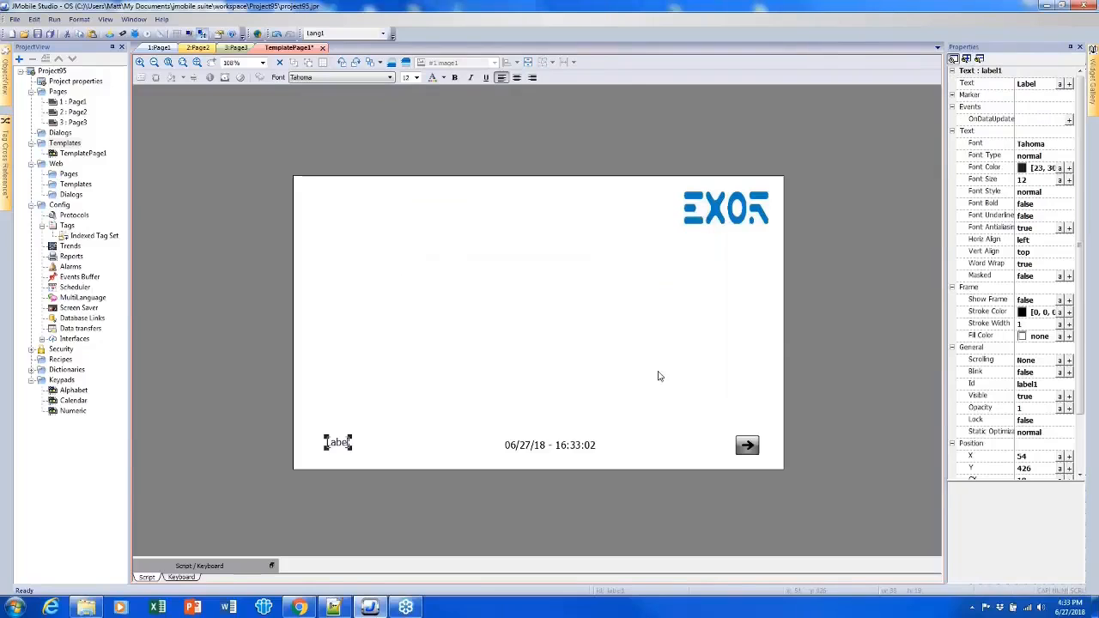
- Link the label's text to the system variable IP Address from the Network group
{"action": "left_click", "coordinate": [1069, 84]}
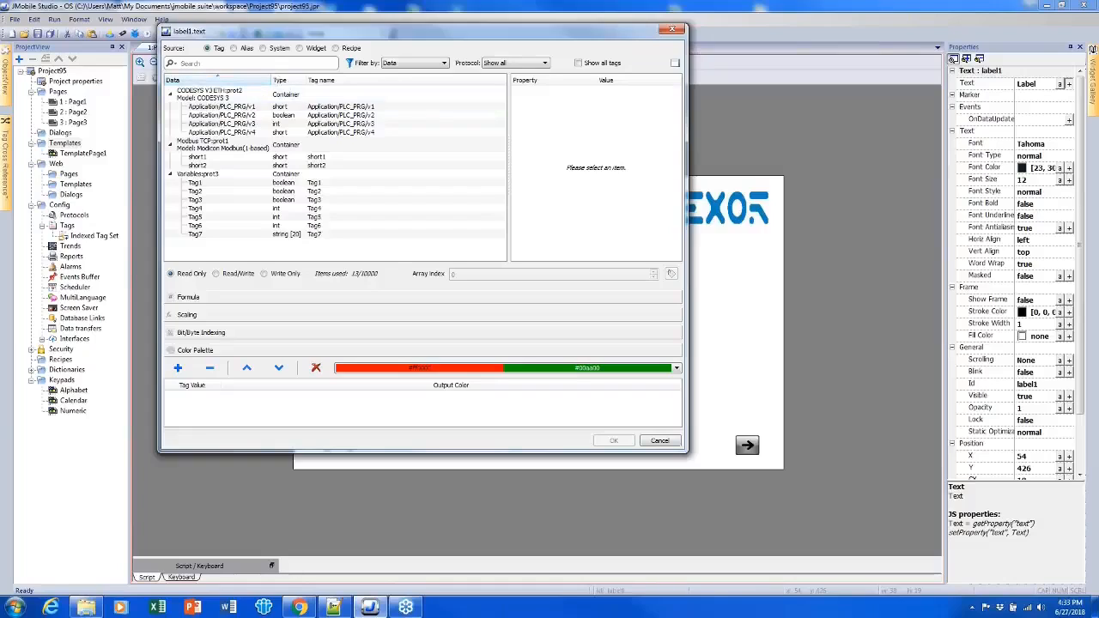
{"action": "left_click", "coordinate": [264, 48]}
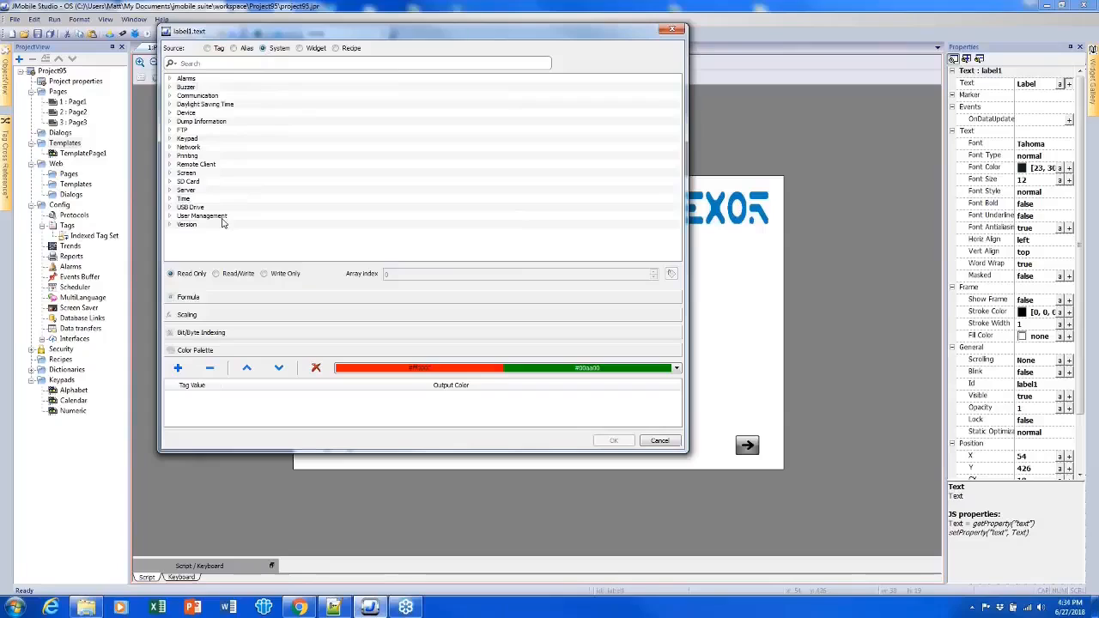
{"action": "left_click", "coordinate": [170, 199]}
{"action": "left_click", "coordinate": [170, 199]}
{"action": "left_click", "coordinate": [170, 148]}
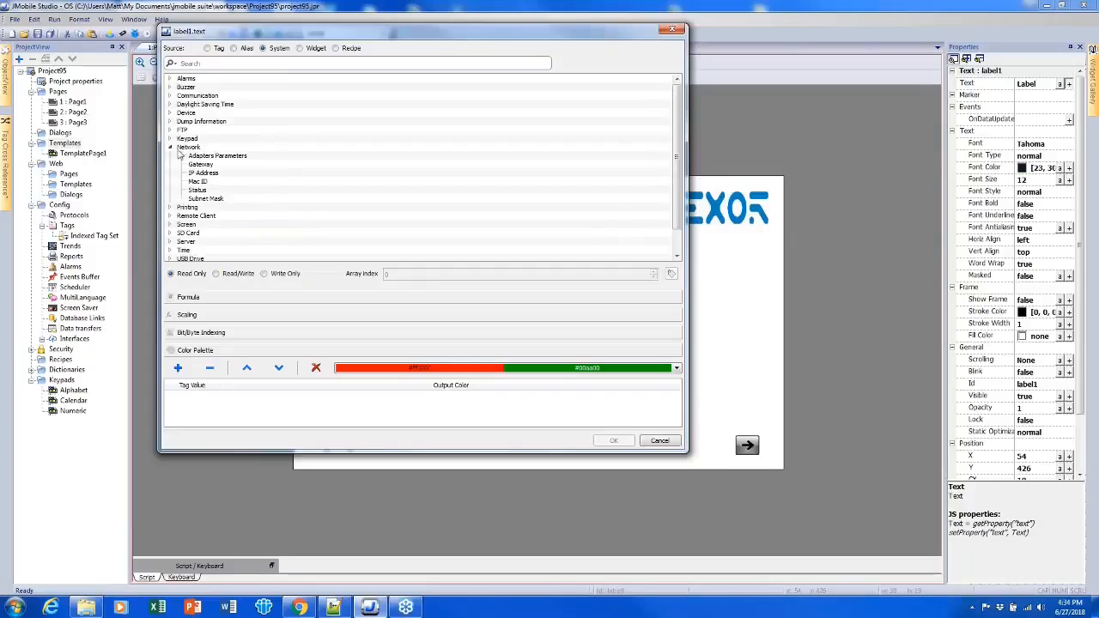
{"action": "left_click", "coordinate": [211, 174]}
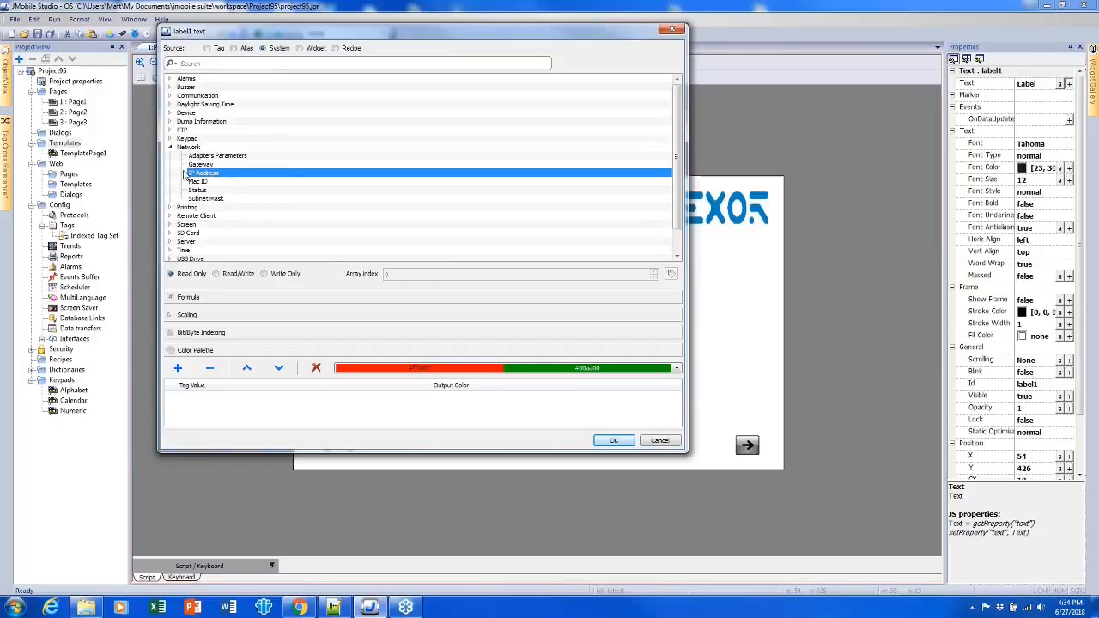
{"action": "left_click", "coordinate": [615, 442]}
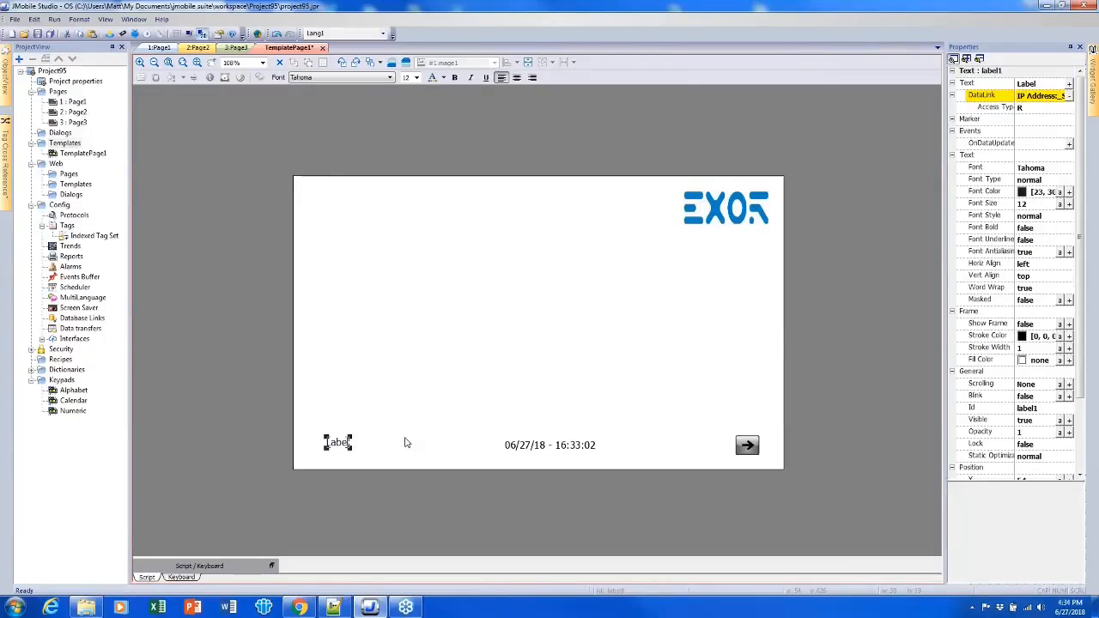
- Widen the IP address label, set its placeholder text to OOOOOOOOOO, and shift it closer to the template page's left edge
{"action": "left_click_drag", "start_coordinate": [352, 443], "coordinate": [443, 447]}
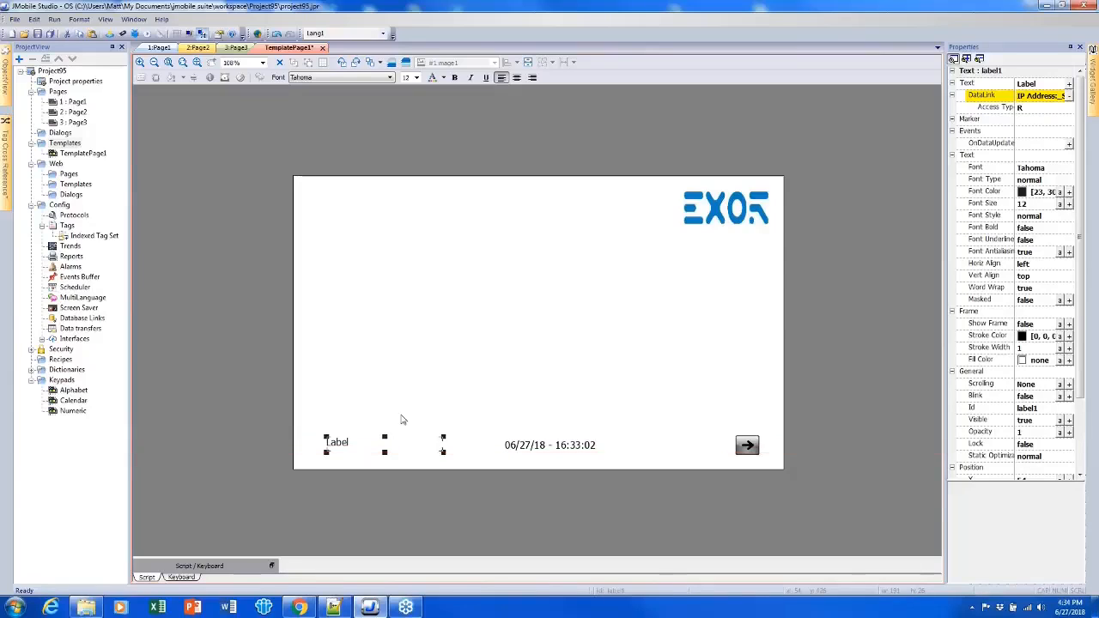
{"action": "left_click", "coordinate": [1027, 83]}
{"action": "type", "text": "0"}
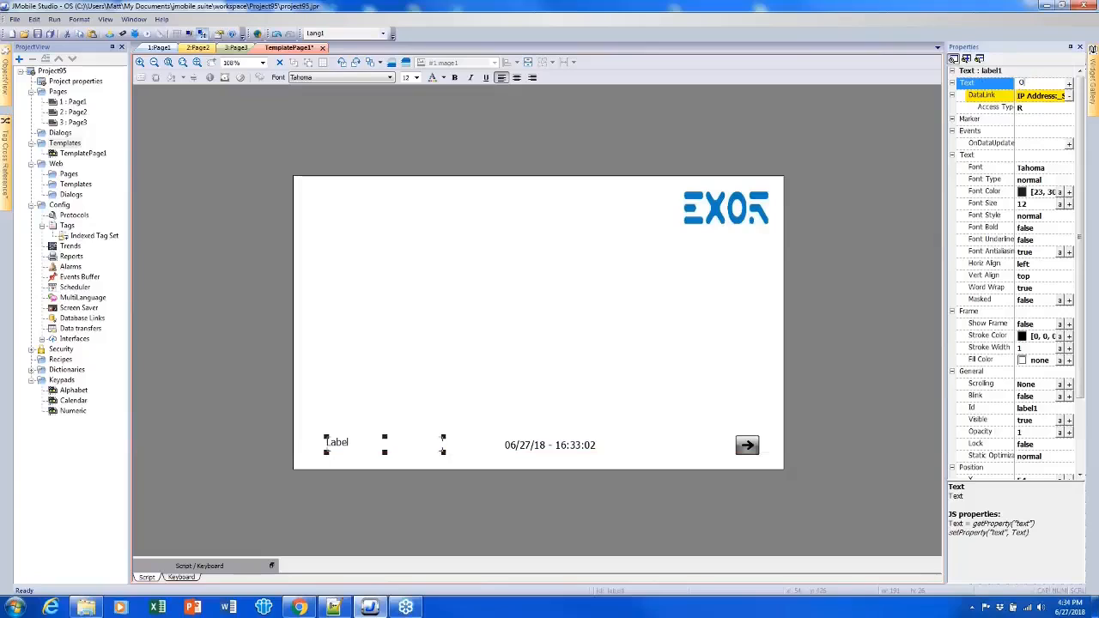
{"action": "type", "text": "000000000"}
{"action": "key", "text": "Return"}
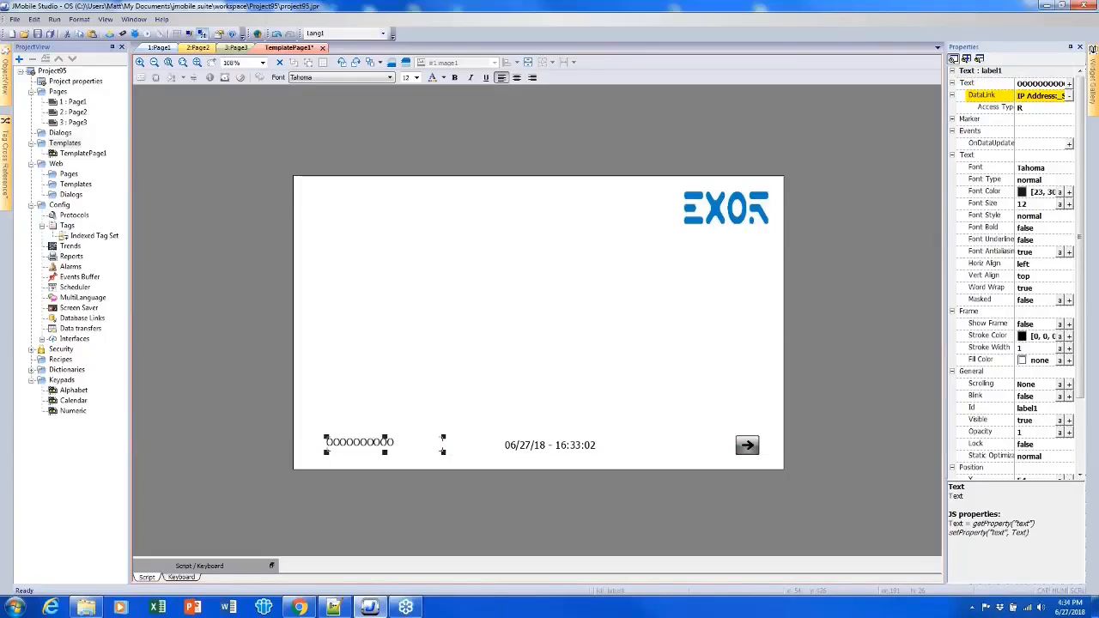
{"action": "left_click_drag", "start_coordinate": [374, 452], "coordinate": [354, 453]}
{"action": "left_click_drag", "start_coordinate": [421, 456], "coordinate": [456, 454]}
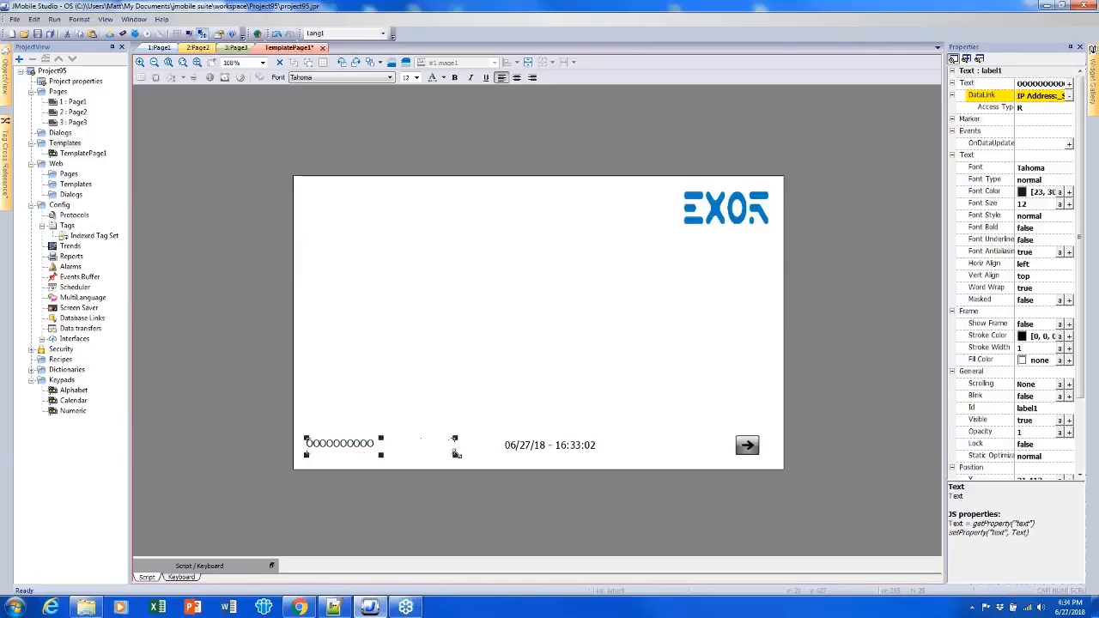
- Save the template page and assign TemplatePage1 as the template of Page1
{"action": "left_click", "coordinate": [252, 398]}
{"action": "left_click", "coordinate": [48, 36]}
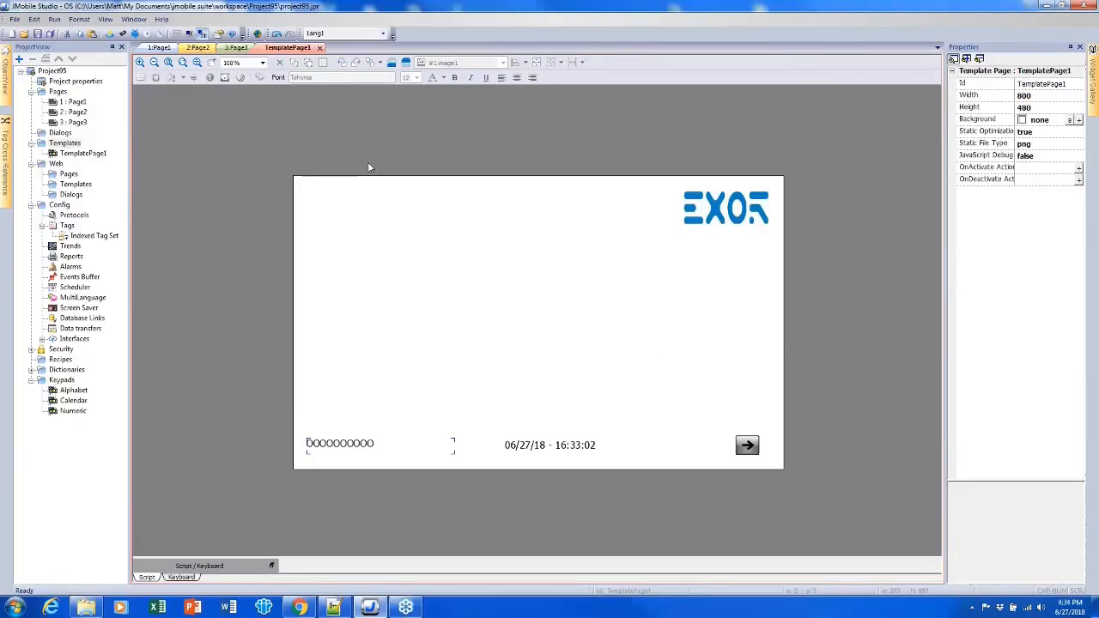
{"action": "left_click", "coordinate": [154, 49]}
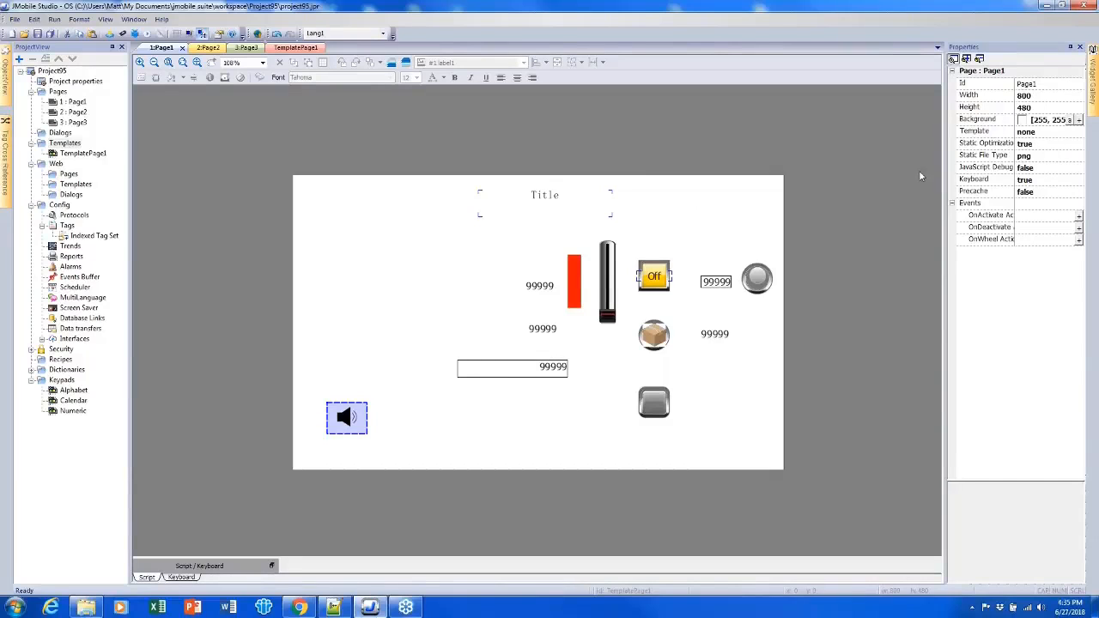
{"action": "left_click", "coordinate": [607, 259]}
{"action": "left_click", "coordinate": [702, 218]}
{"action": "left_click", "coordinate": [1043, 131]}
{"action": "left_click", "coordinate": [1046, 146]}
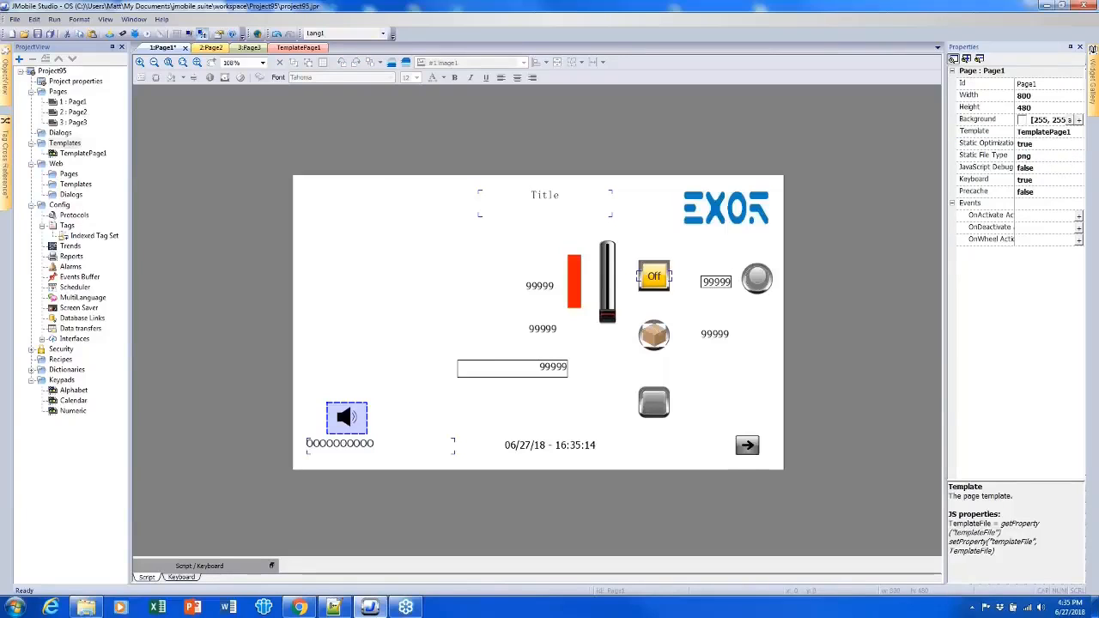
- Assign TemplatePage1 as the template of both Page2 and Page3
{"action": "left_click", "coordinate": [208, 47]}
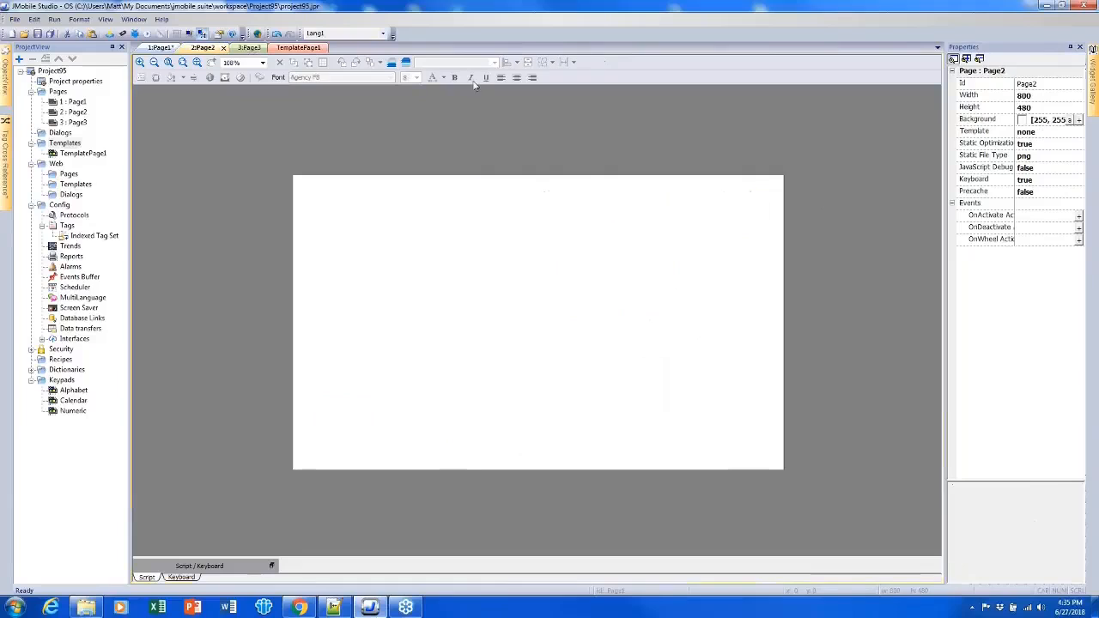
{"action": "left_click", "coordinate": [1043, 132]}
{"action": "left_click", "coordinate": [1043, 146]}
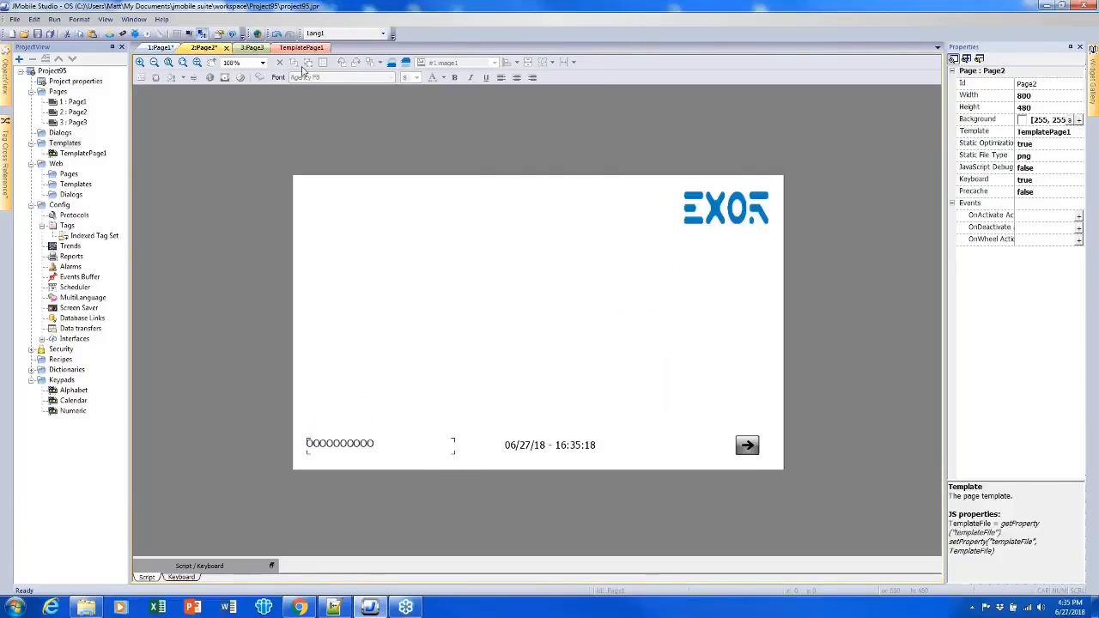
{"action": "left_click", "coordinate": [249, 48]}
{"action": "left_click", "coordinate": [1047, 131]}
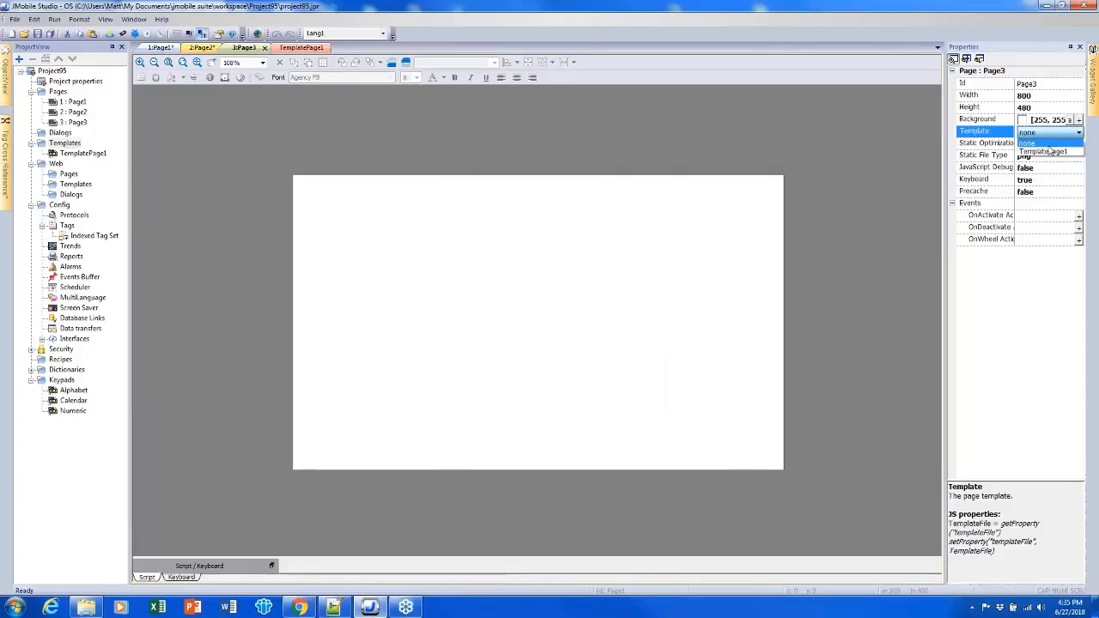
{"action": "left_click", "coordinate": [1050, 151]}
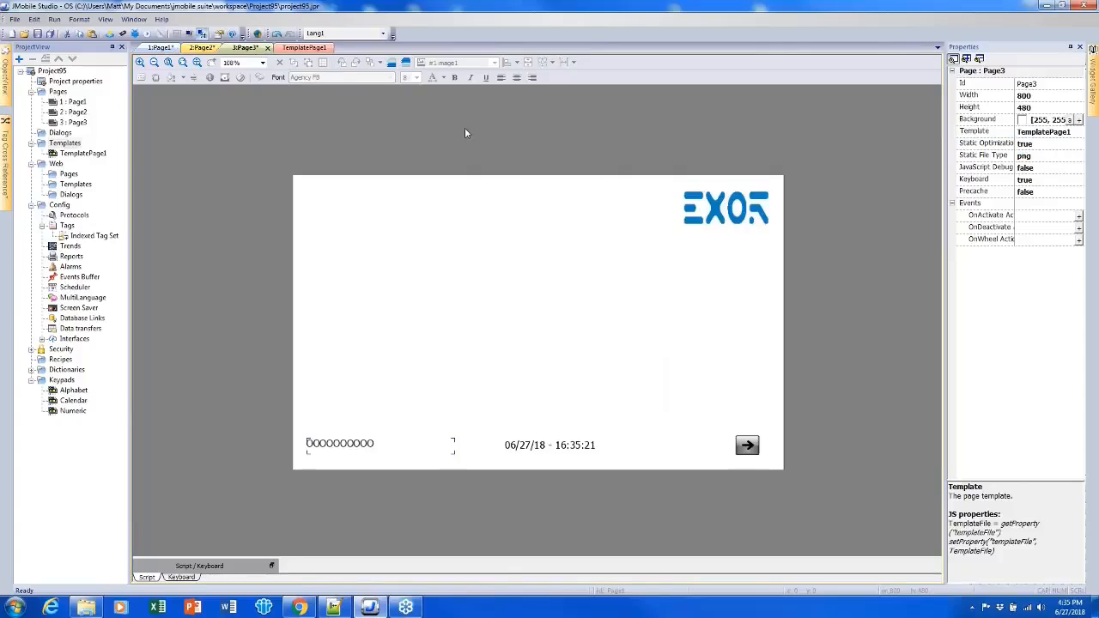
- Shift the round button on Page1 slightly down and to the right, and compare Page1 with the template page
{"action": "left_click", "coordinate": [162, 48]}
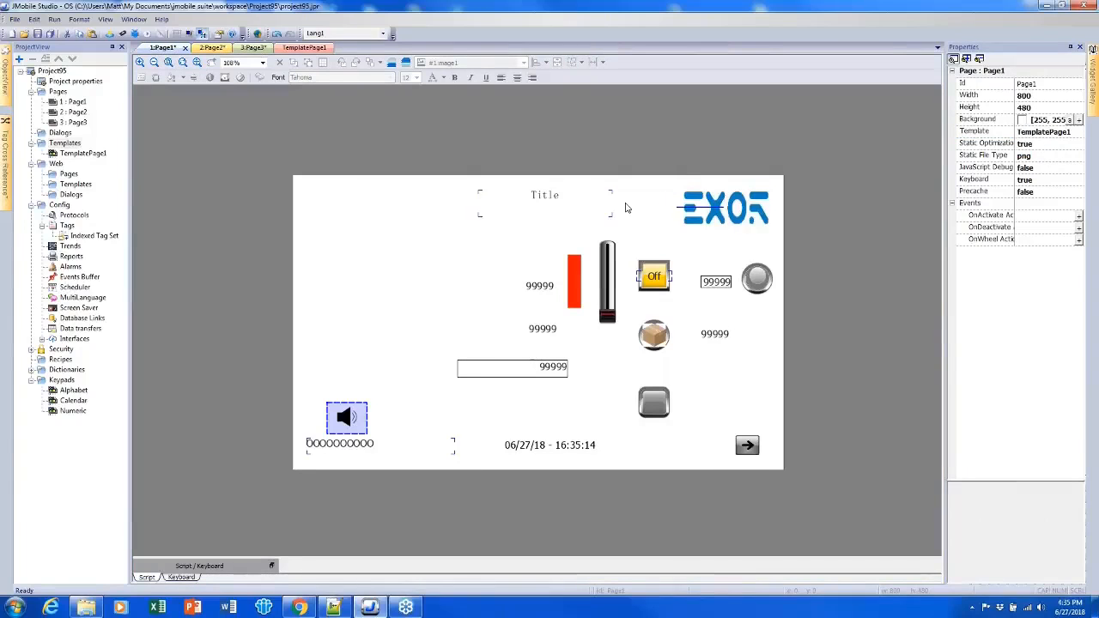
{"action": "mouse_move", "coordinate": [757, 279]}
{"action": "left_mouse_down"}
{"action": "mouse_move", "coordinate": [740, 217]}
{"action": "mouse_move", "coordinate": [761, 288]}
{"action": "left_mouse_up"}
{"action": "left_click", "coordinate": [803, 470]}
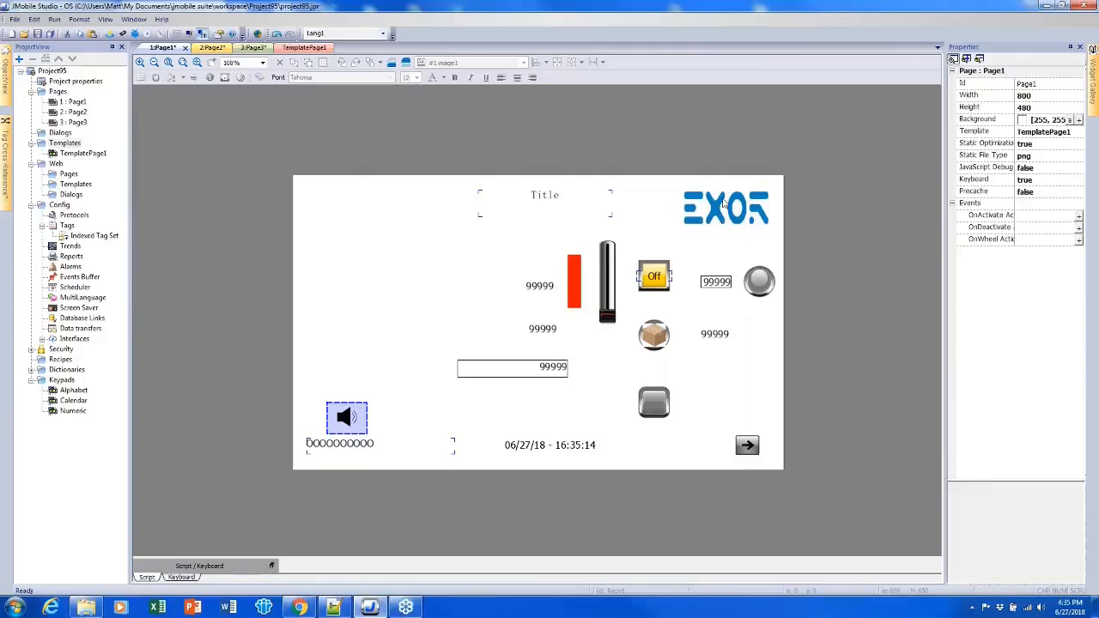
{"action": "left_click", "coordinate": [293, 49]}
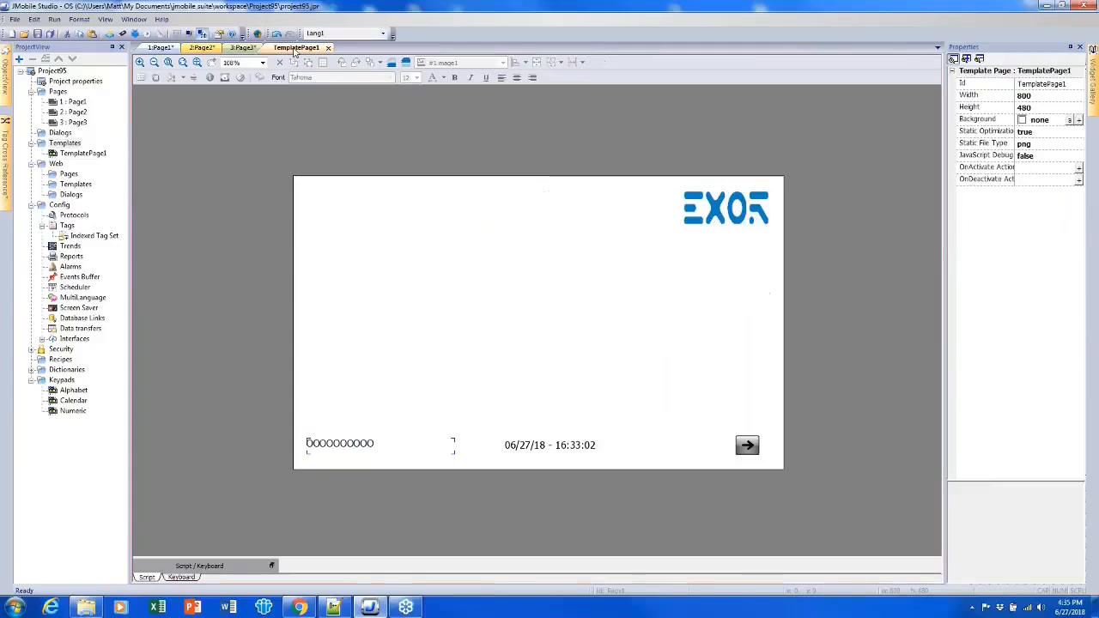
{"action": "left_click", "coordinate": [162, 48]}
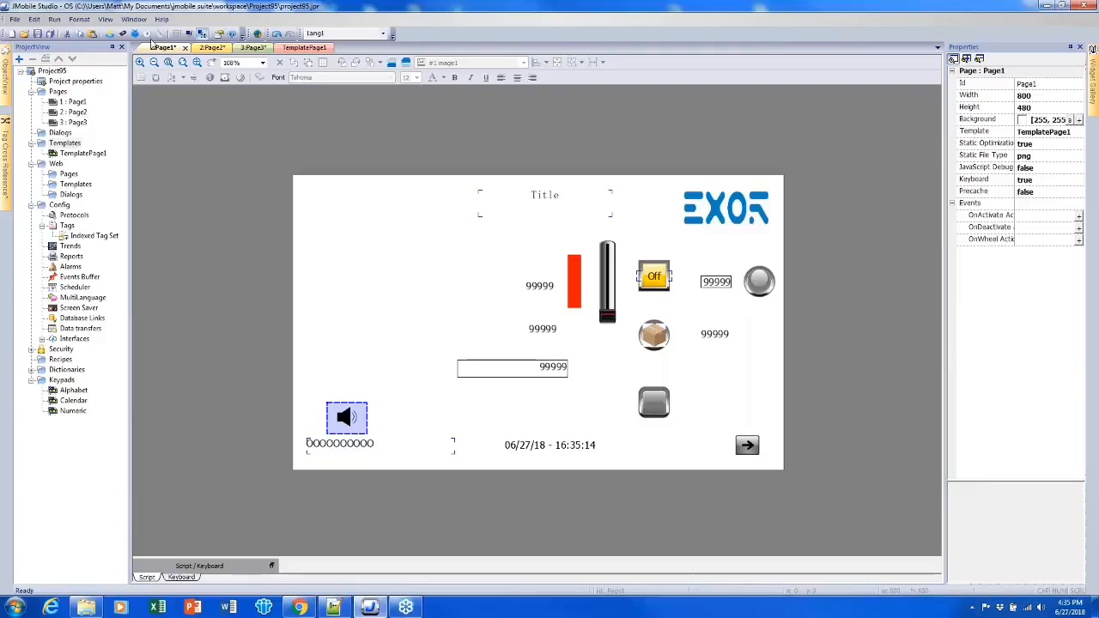
- Run the project in the HMI simulator and page forward twice with the template's next-page arrow
{"action": "left_click", "coordinate": [151, 35]}
{"action": "key", "text": "Return"}
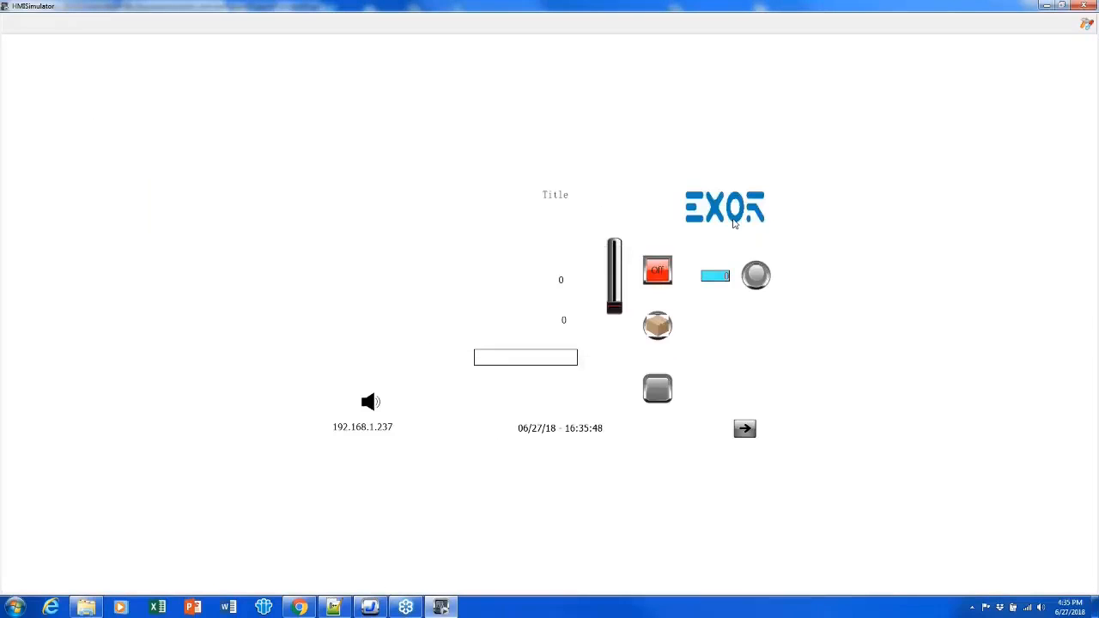
{"action": "left_click", "coordinate": [744, 429]}
{"action": "left_click", "coordinate": [752, 430]}
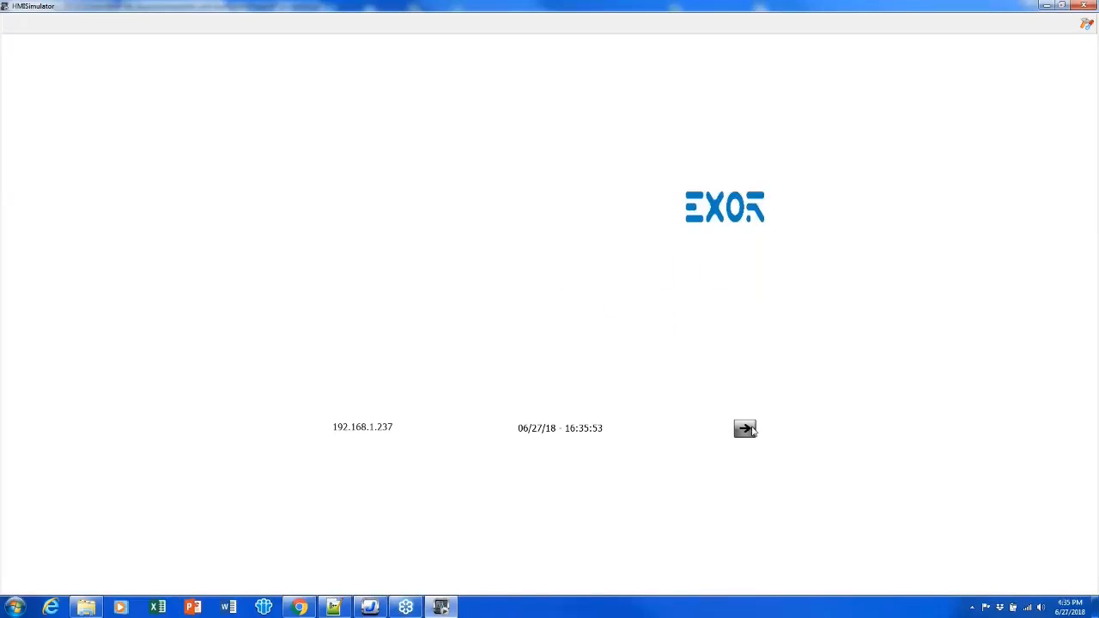